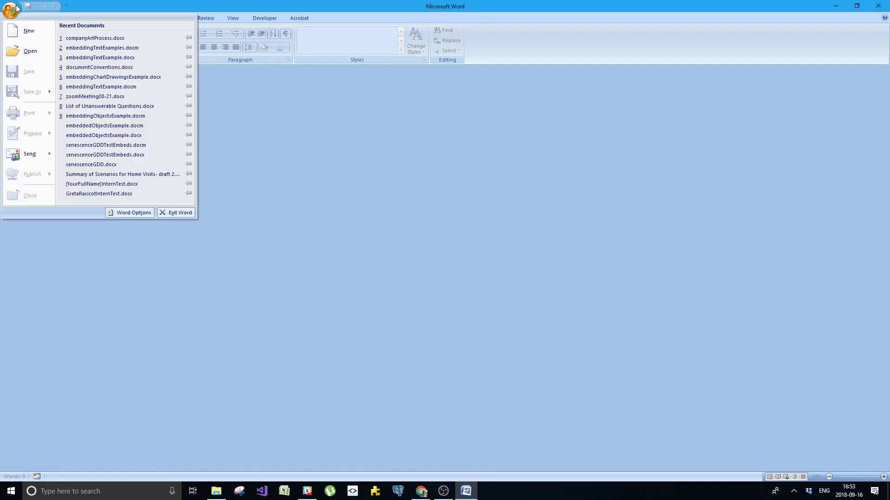
# Create a blank document and paste the explanatory heading, ending it with 'this document'
pyautogui.click(19, 32)
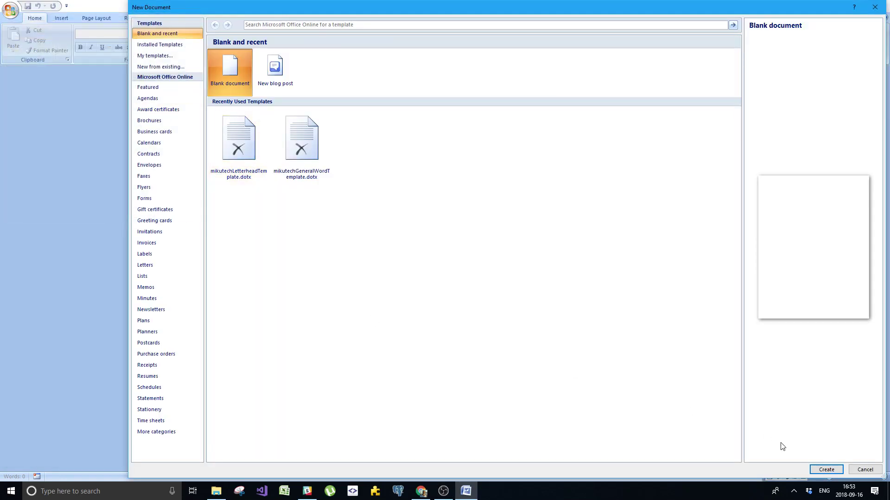
pyautogui.click(826, 470)
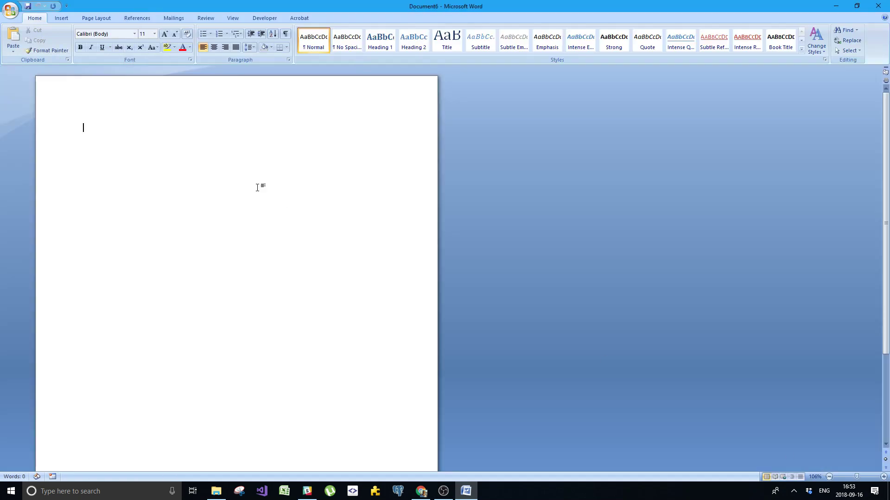
pyautogui.write('How to pull in data from another word document and have it update for you when you open it.')
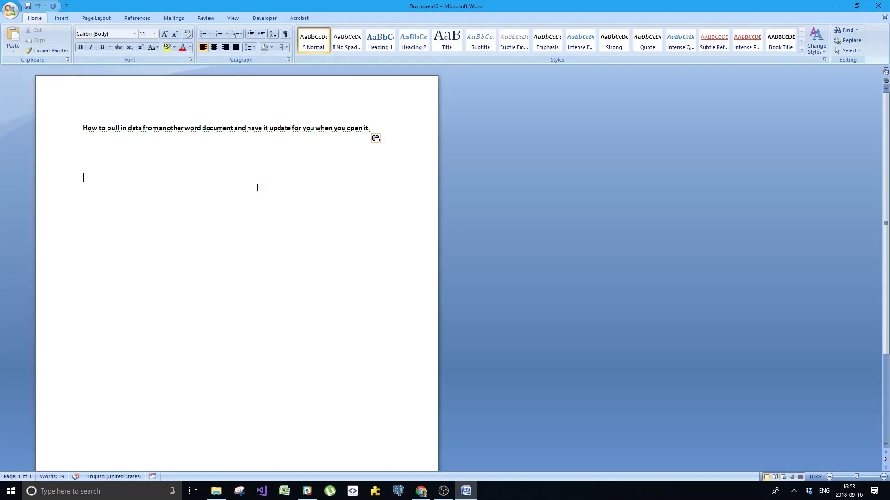
pyautogui.press('Up')
pyautogui.press('Up')
pyautogui.press('Up')
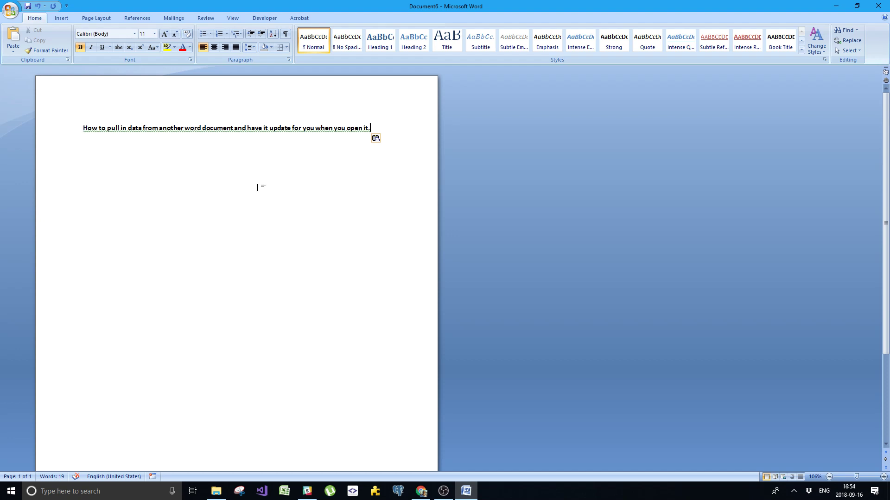
pyautogui.press('BackSpace')
pyautogui.press('BackSpace')
pyautogui.press('BackSpace')
pyautogui.write('this do.')
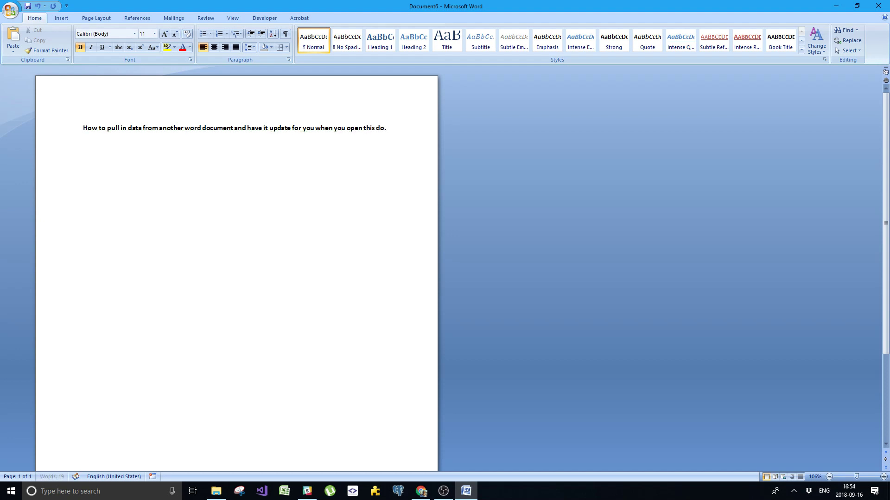
pyautogui.write('cument')
# Add the line 'Dynamic text referencing' and type 'embeddingTextExample' above the heading
pyautogui.press('Down')
pyautogui.write('Dynamic text referencing')
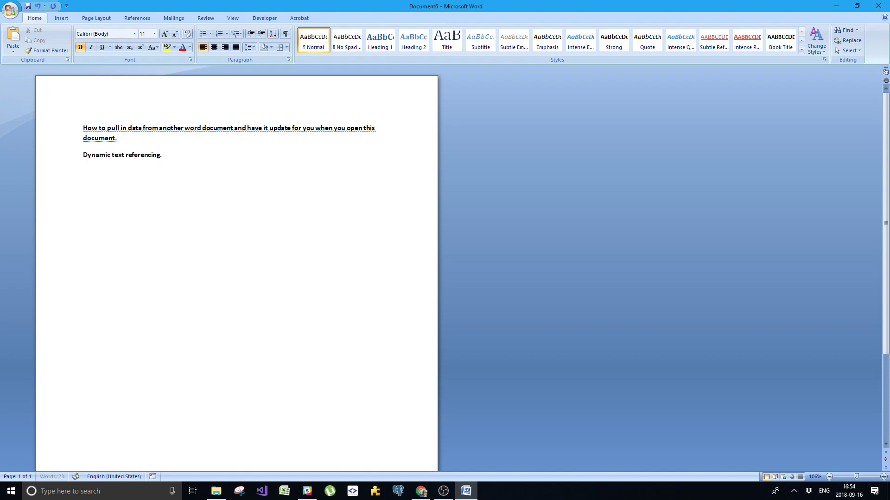
pyautogui.press('Home')
pyautogui.press('Up')
pyautogui.press('Up')
pyautogui.write('e')
pyautogui.press('Return')
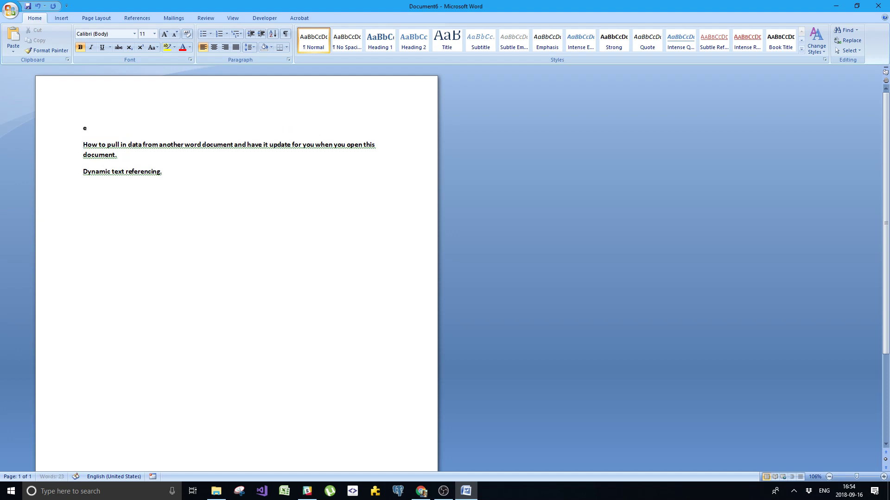
pyautogui.write('mbeddin')
pyautogui.write('gTExt')
pyautogui.write('xtExampl')
pyautogui.write('e')
# Apply the Title style to the embeddingTextExample line
pyautogui.hotkey('shift', 'Home')
pyautogui.click(177, 144)
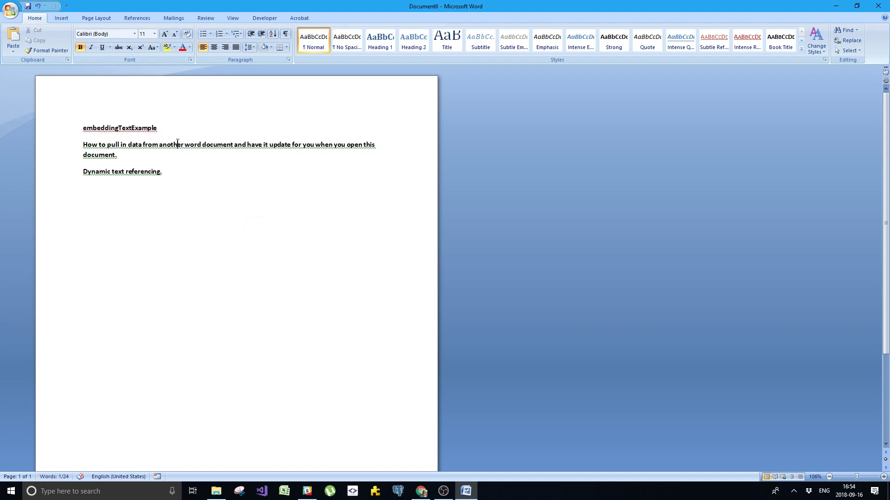
pyautogui.doubleClick(108, 119)
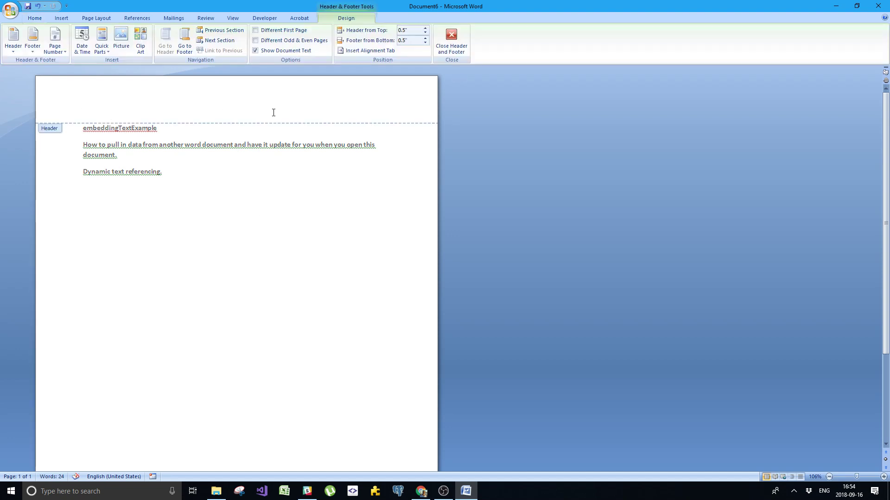
pyautogui.press('Escape')
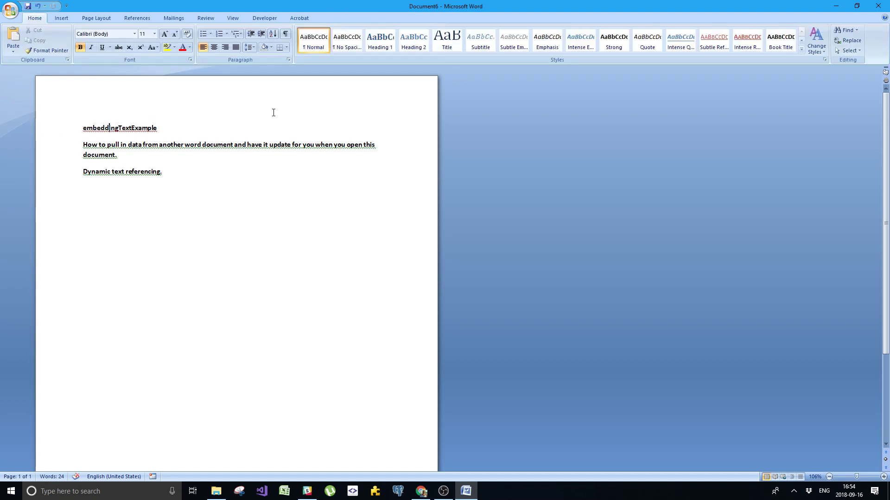
pyautogui.doubleClick(156, 123)
pyautogui.doubleClick(144, 127)
pyautogui.doubleClick(144, 127)
pyautogui.click(447, 39)
pyautogui.click(90, 140)
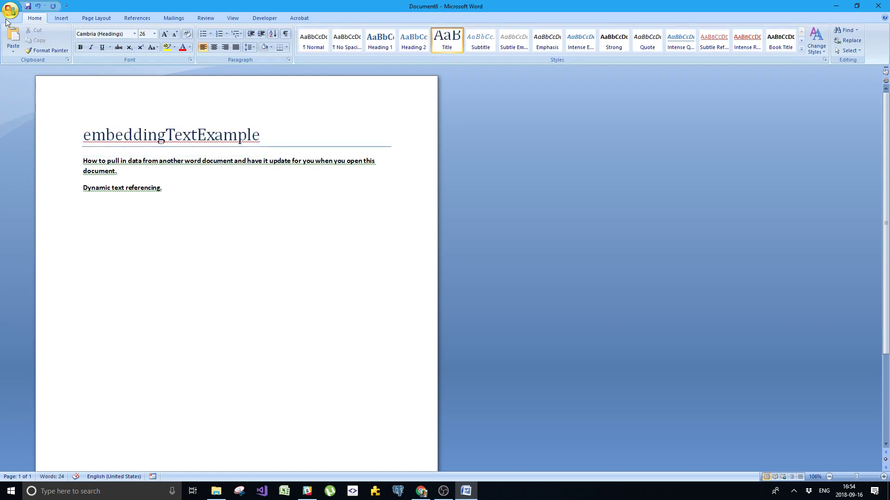
# Save as embeddingTextExample.docm with type Word Macro-Enabled Document (*.docm)
pyautogui.click(10, 10)
pyautogui.click(34, 93)
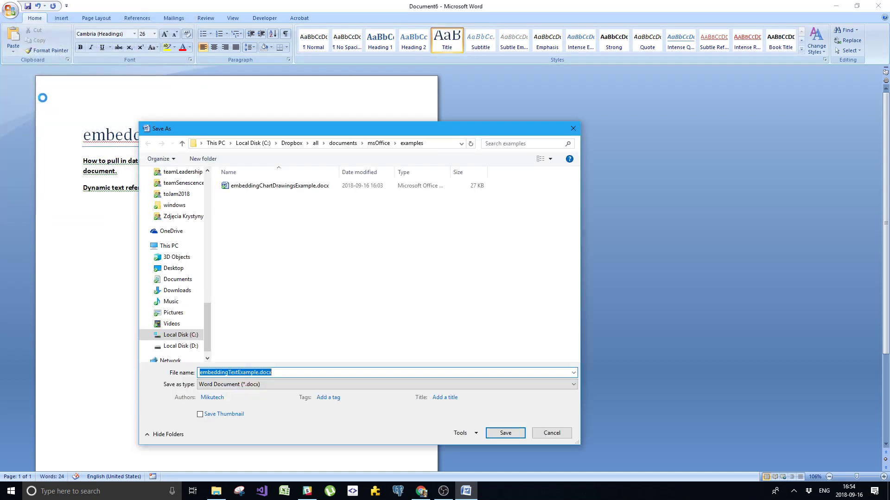
pyautogui.click(275, 384)
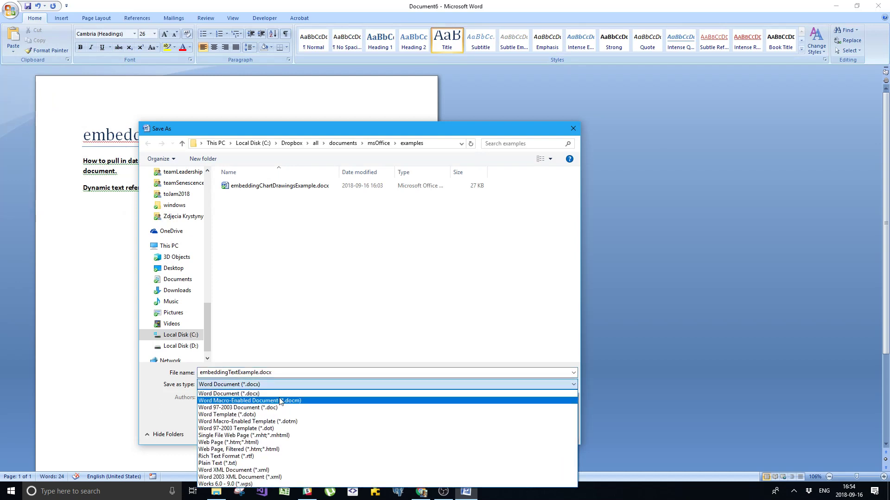
pyautogui.click(279, 401)
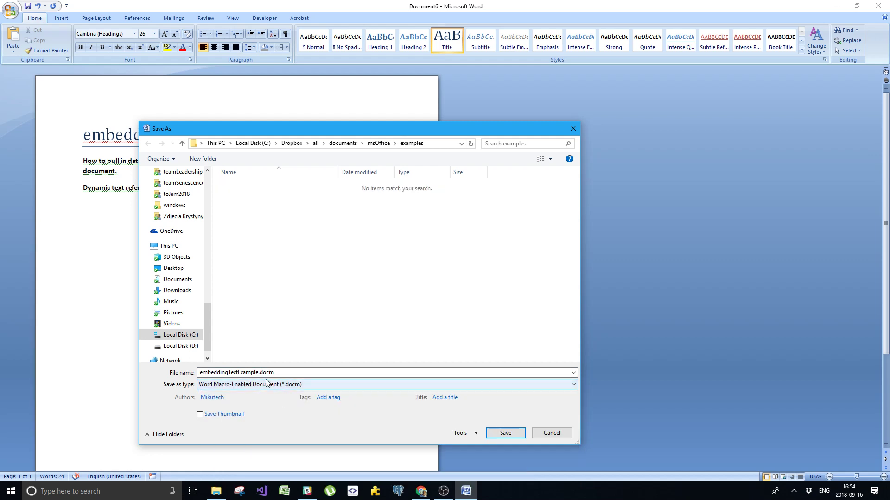
pyautogui.click(500, 433)
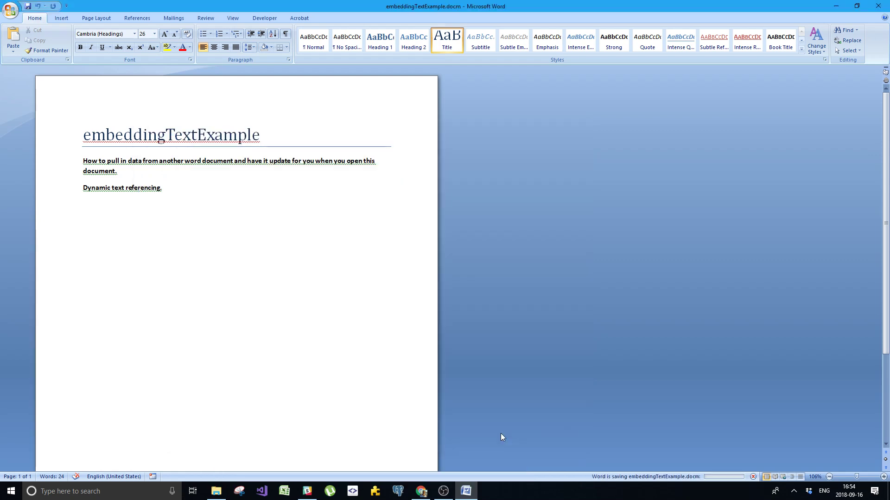
pyautogui.click(209, 231)
pyautogui.click(189, 207)
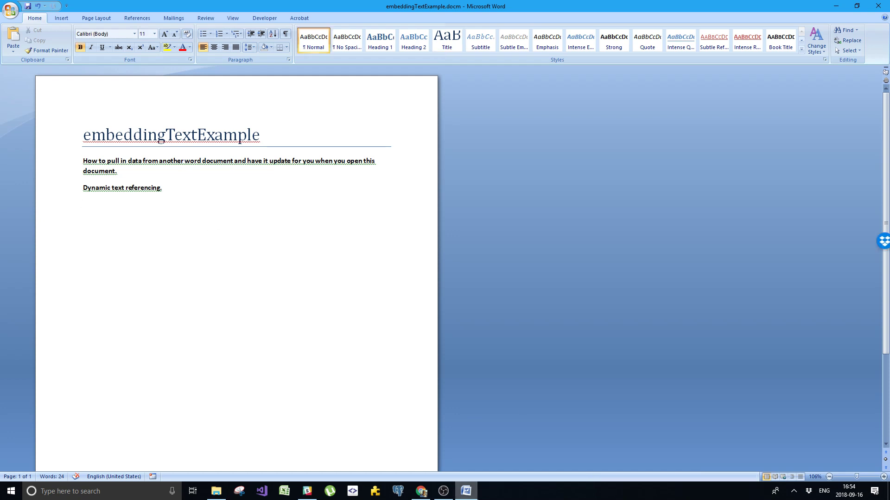
# Open companyArtProcess.docx, copy its Prepare Asset to Export section, and switch back to embeddingTextExample.docm
pyautogui.click(10, 9)
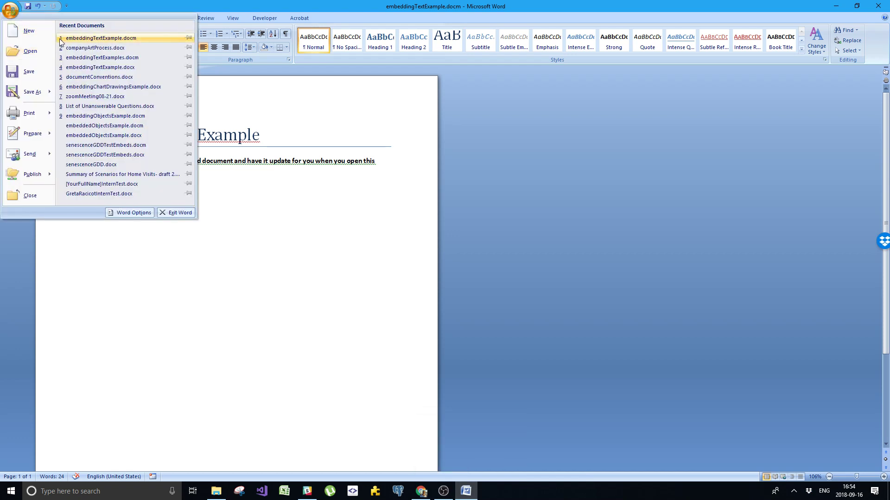
pyautogui.click(90, 49)
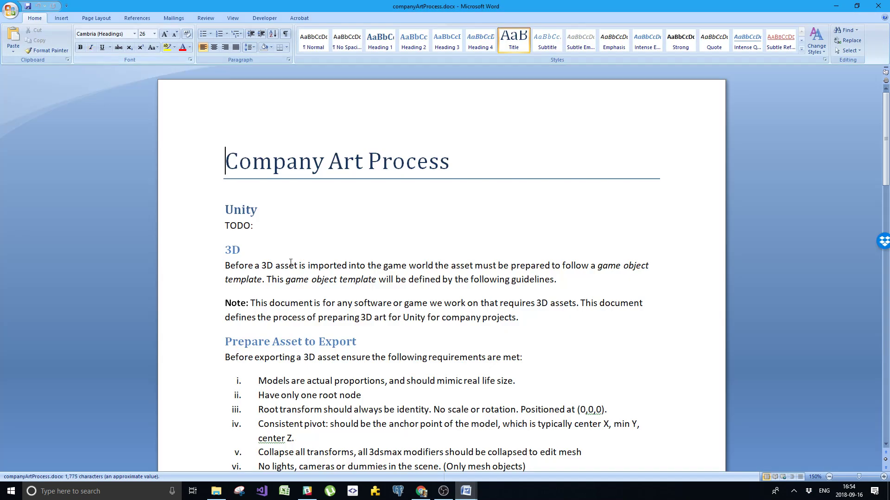
pyautogui.scroll(-4, 290, 263)
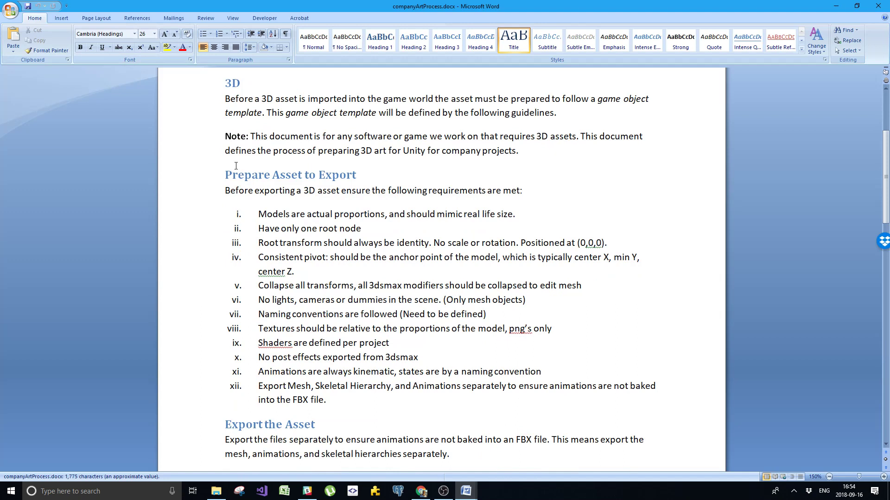
pyautogui.moveTo(228, 174); pyautogui.dragTo(350, 404)
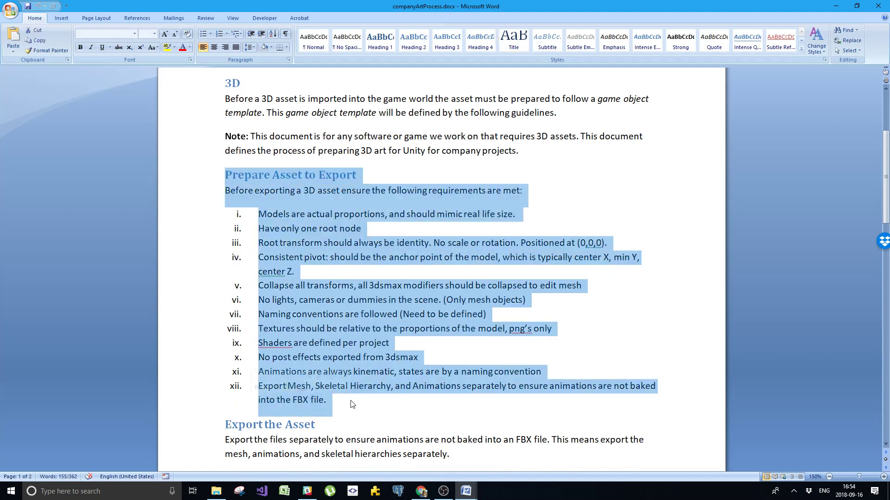
pyautogui.click(38, 43)
pyautogui.hotkey('alt', 'Tab')
pyautogui.click(20, 52)
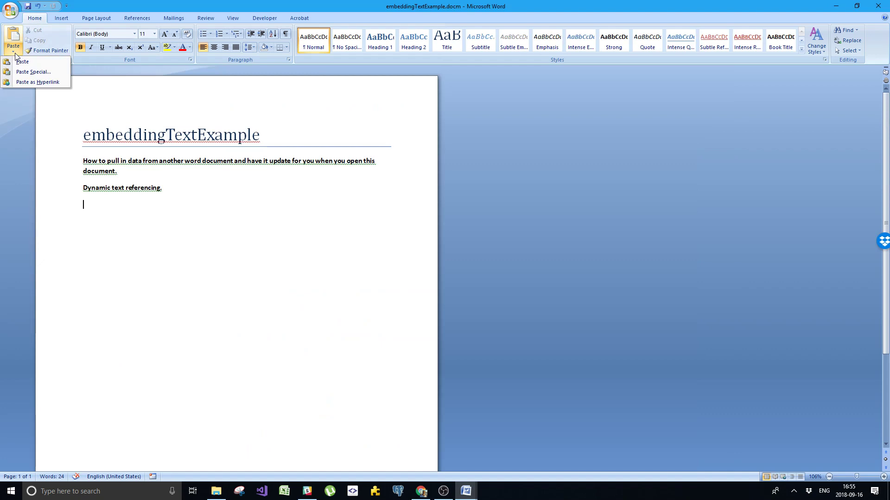
# In Paste Special, choose Paste link with Unformatted Text as the format
pyautogui.click(51, 79)
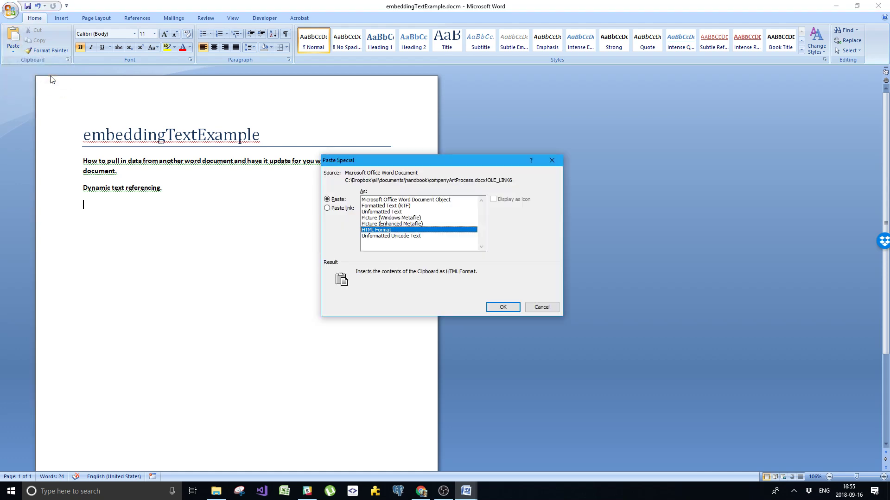
pyautogui.click(345, 209)
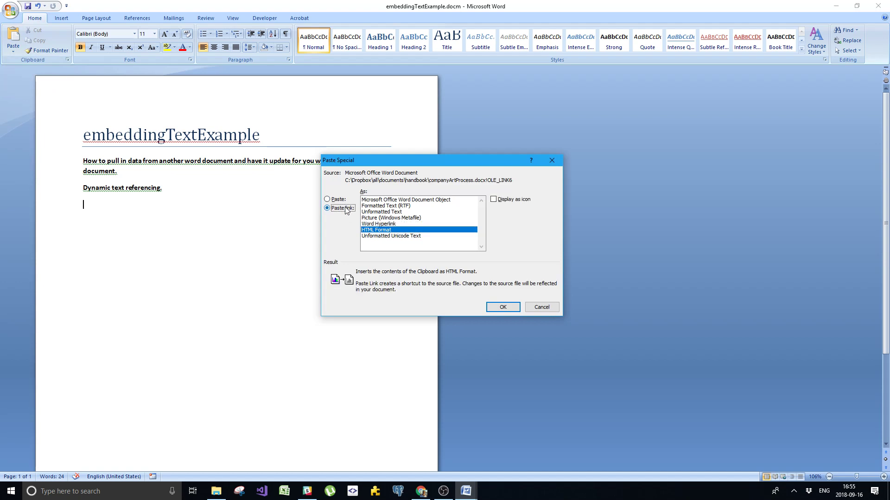
pyautogui.click(372, 214)
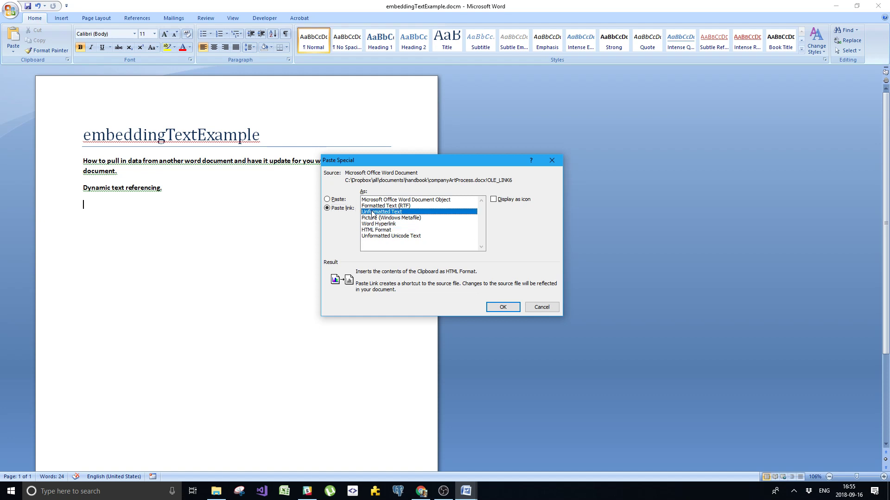
pyautogui.click(490, 308)
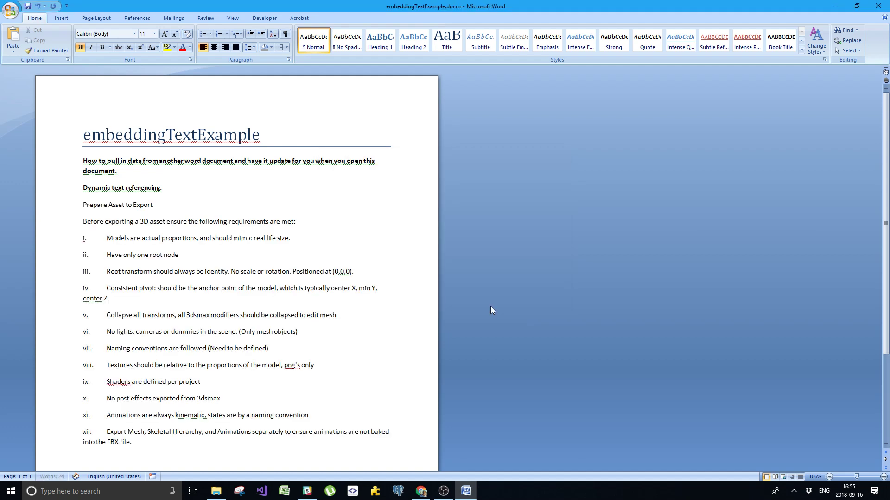
pyautogui.click(140, 222)
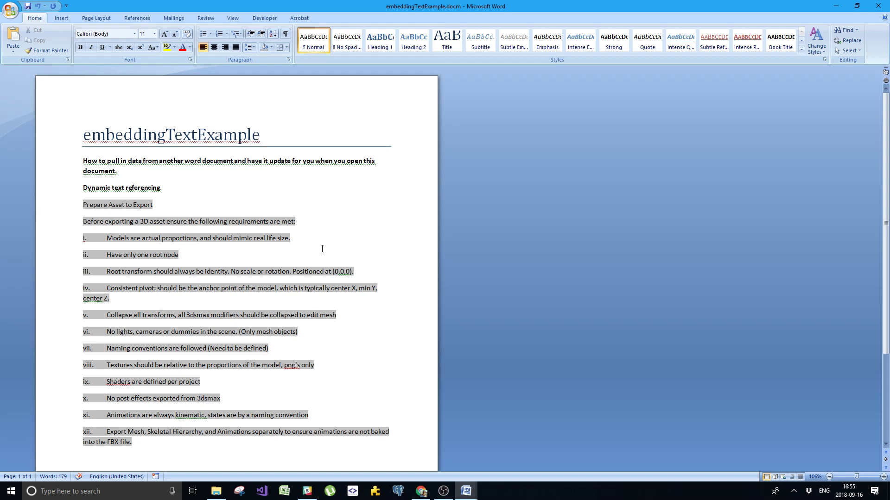
pyautogui.moveTo(167, 205); pyautogui.dragTo(80, 206)
pyautogui.click(380, 41)
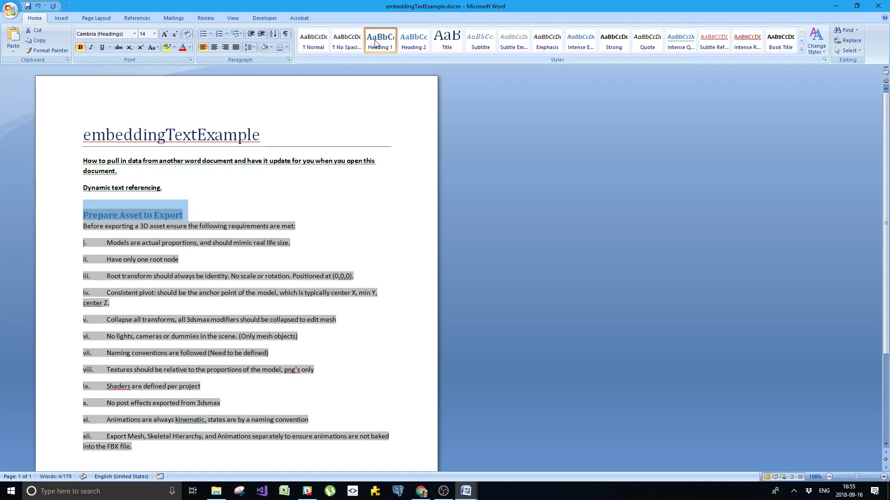
pyautogui.click(165, 308)
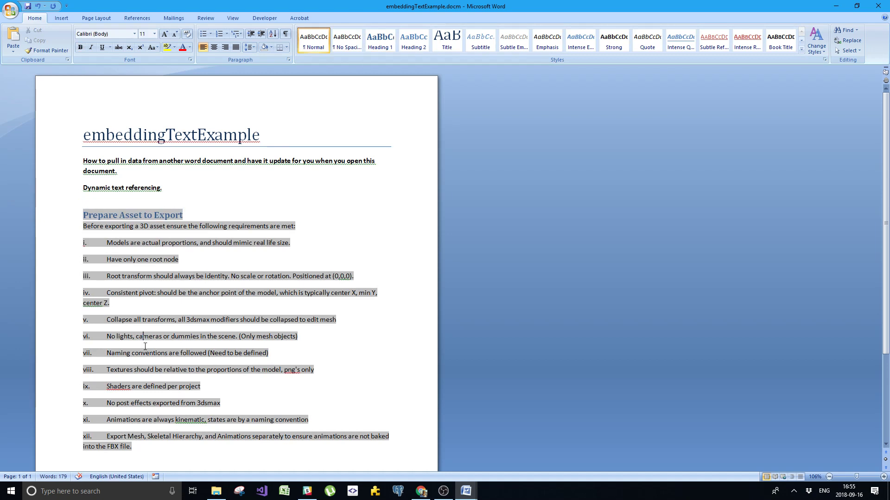
pyautogui.rightClick(125, 292)
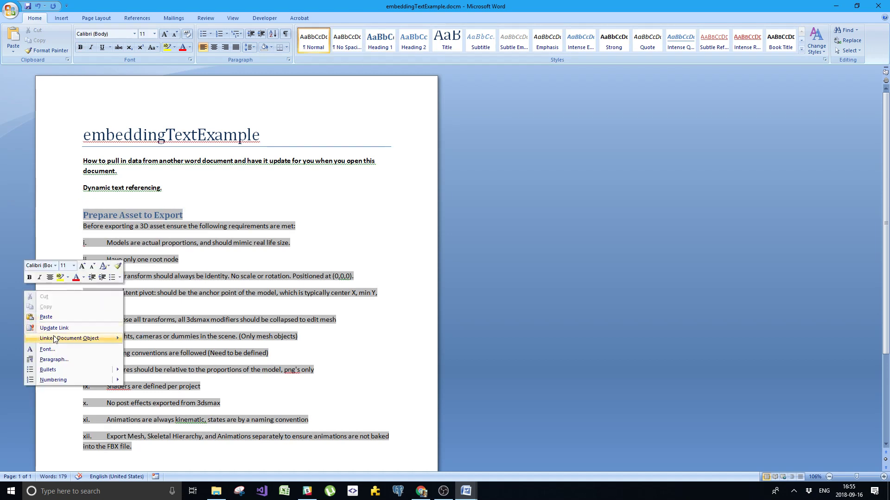
pyautogui.moveTo(50, 337)
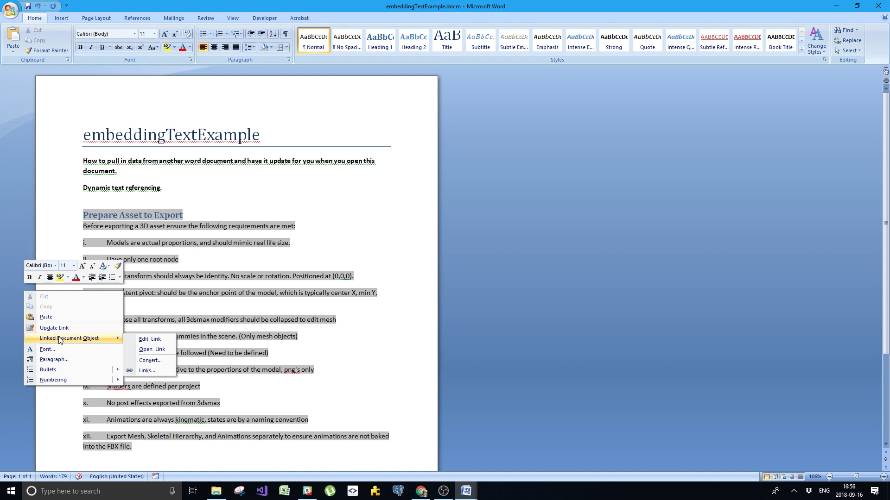
pyautogui.click(193, 185)
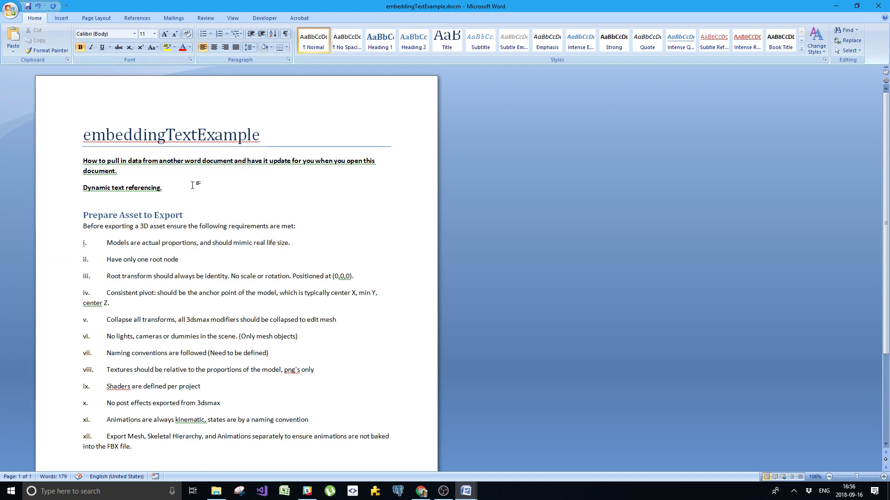
# Save and close embeddingTextExample.docm, then reopen companyArtProcess.docx from Recent Documents
pyautogui.hotkey('ctrl', 's')
pyautogui.click(10, 9)
pyautogui.click(12, 202)
pyautogui.click(351, 243)
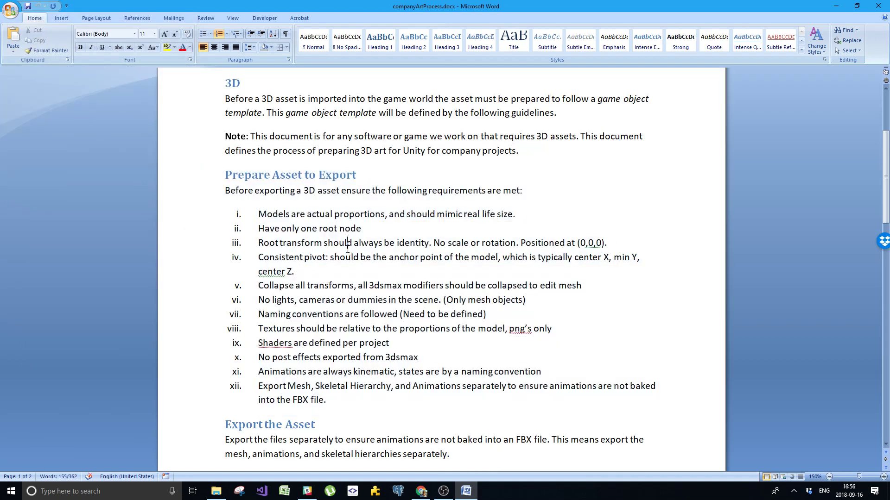
pyautogui.click(6, 8)
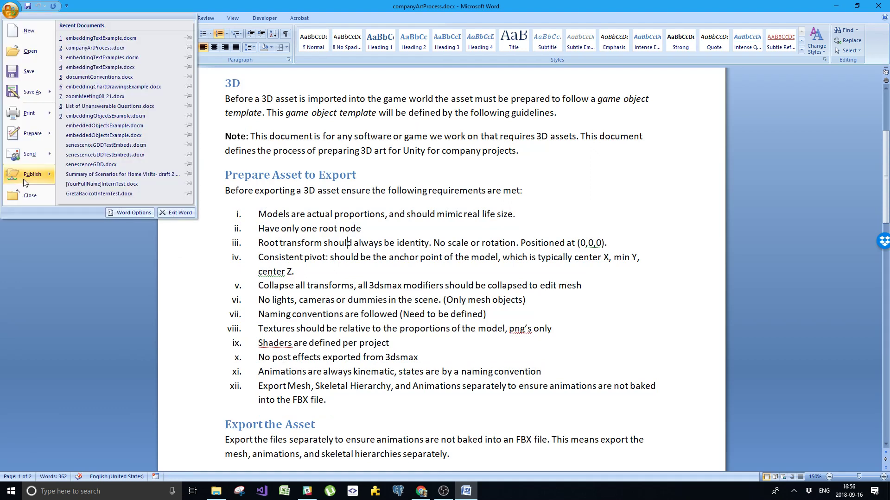
pyautogui.click(24, 195)
pyautogui.click(6, 8)
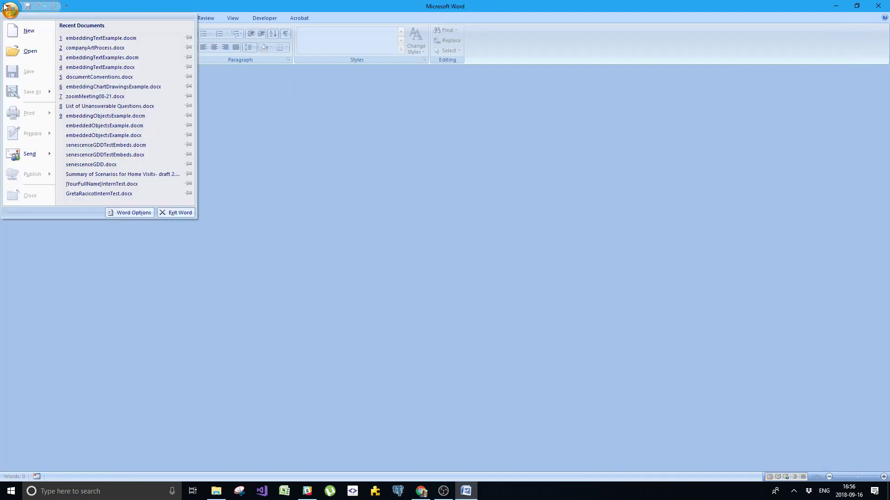
pyautogui.click(109, 46)
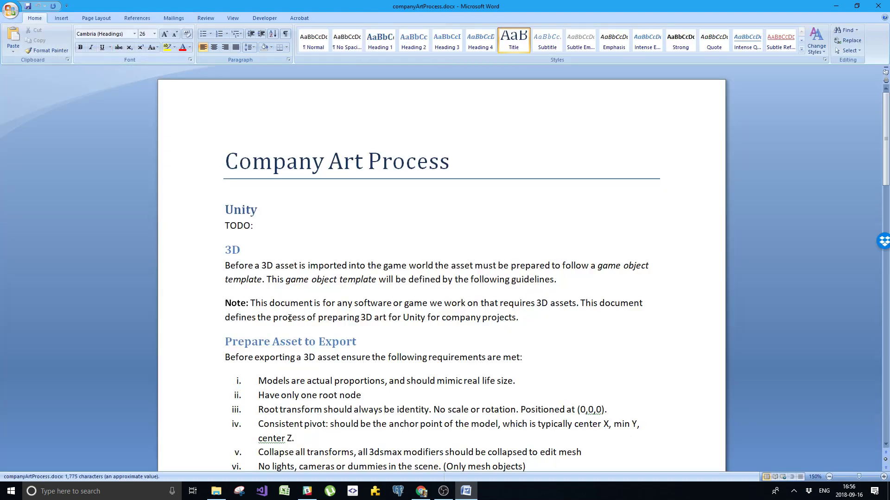
# Replace 'No lights, cameras or dummies' in item vi with EVERYTHING, then save and close
pyautogui.scroll(-4, 293, 331)
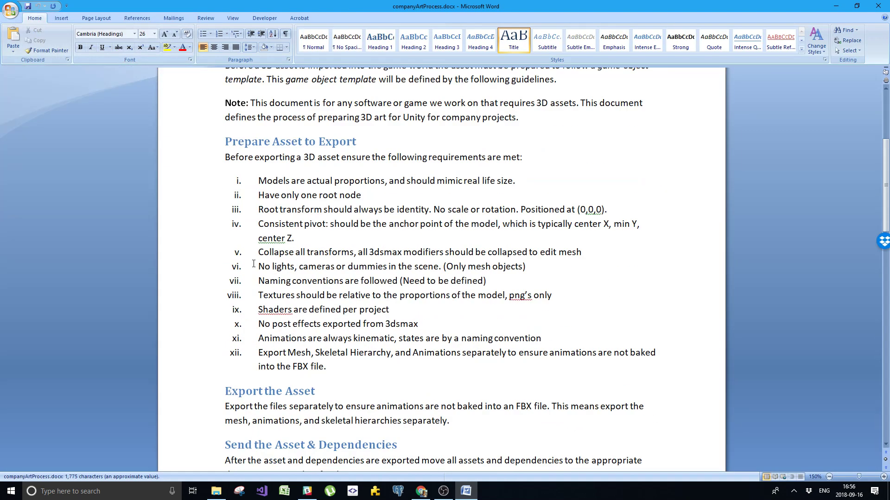
pyautogui.moveTo(258, 264); pyautogui.dragTo(391, 266)
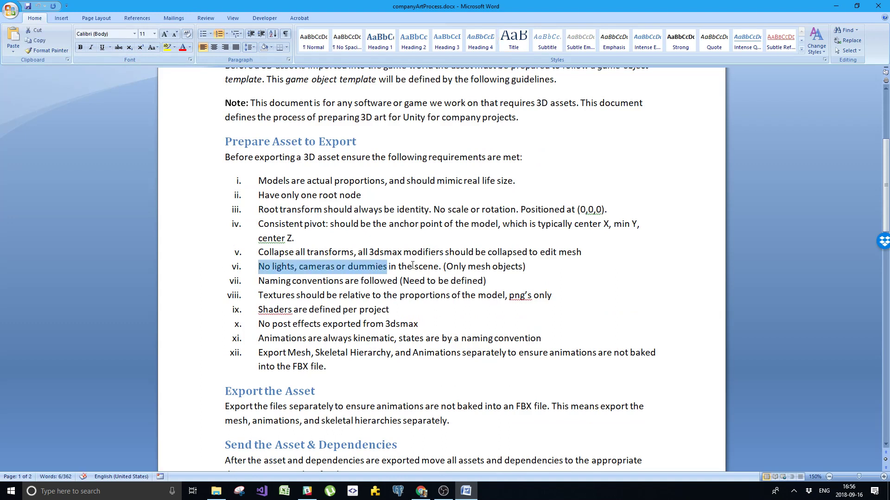
pyautogui.write('EVERYTHING')
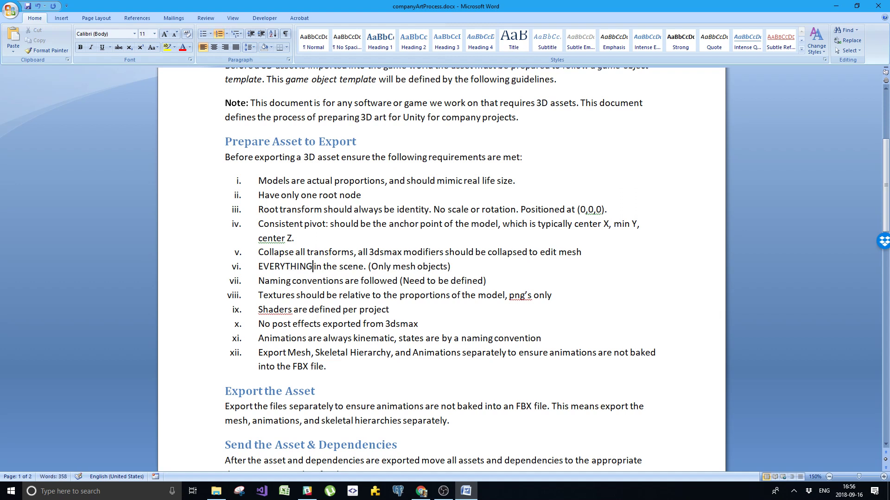
pyautogui.click(325, 239)
pyautogui.hotkey('ctrl', 's')
pyautogui.click(6, 14)
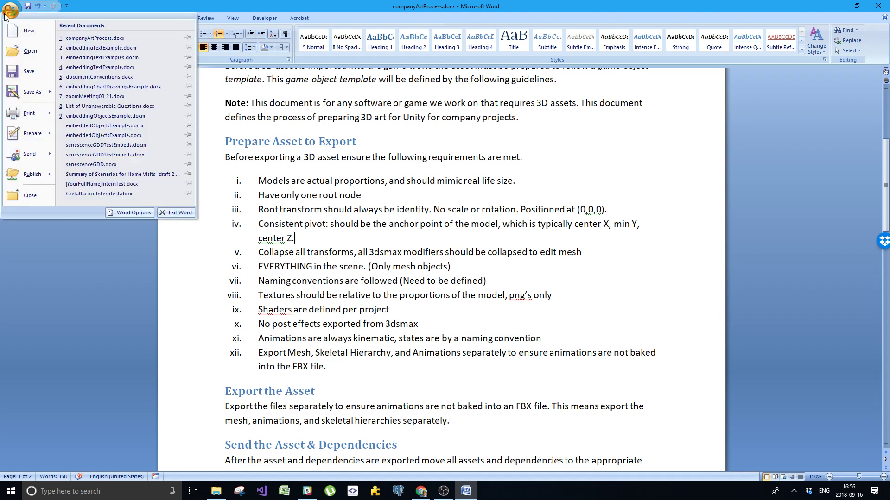
pyautogui.click(33, 198)
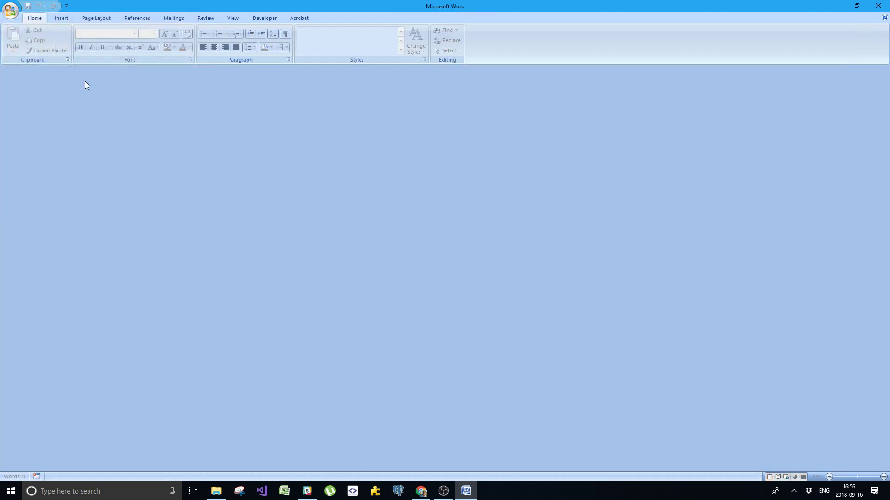
pyautogui.click(4, 6)
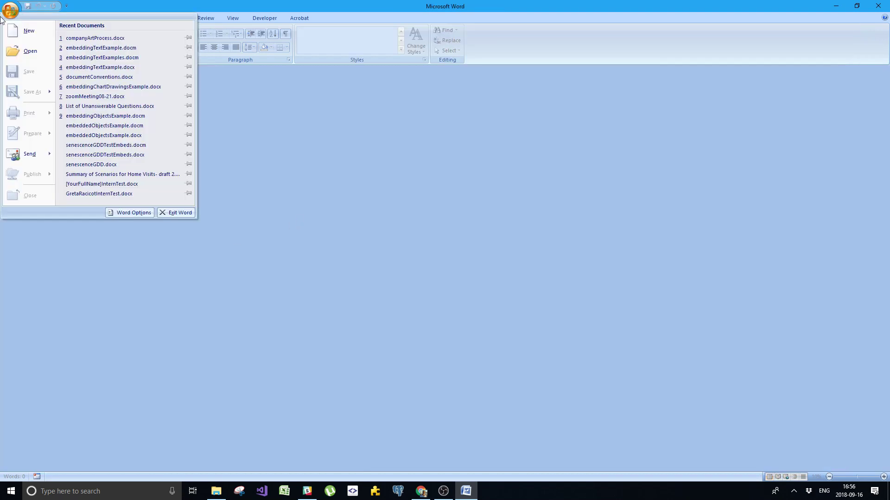
# Open embeddingTextExample.docm, answer Yes to updating links, and click into the linked list
pyautogui.click(99, 47)
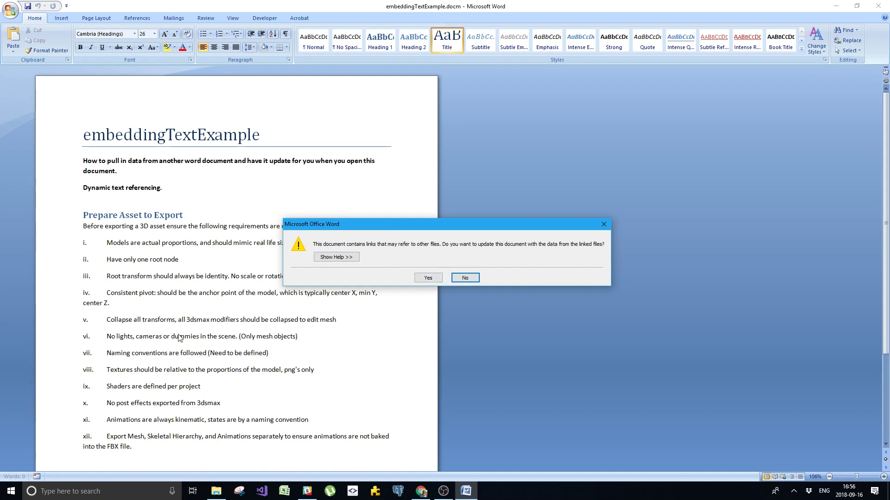
pyautogui.click(422, 276)
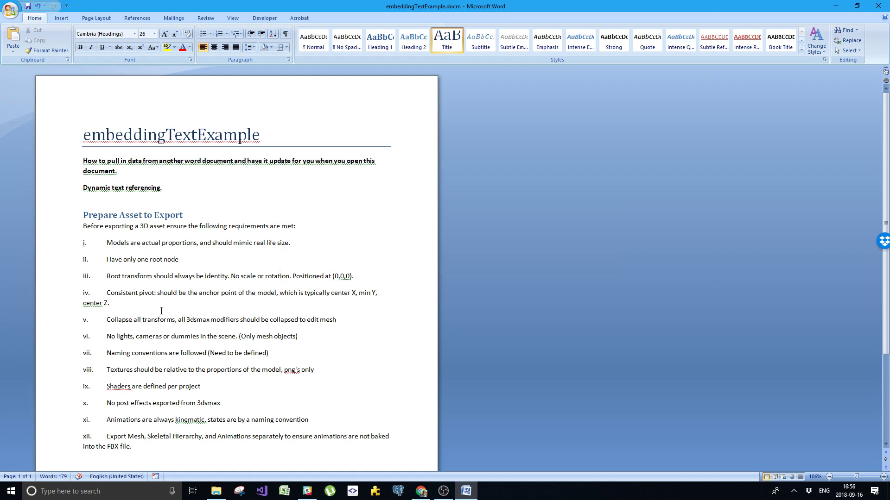
pyautogui.click(153, 334)
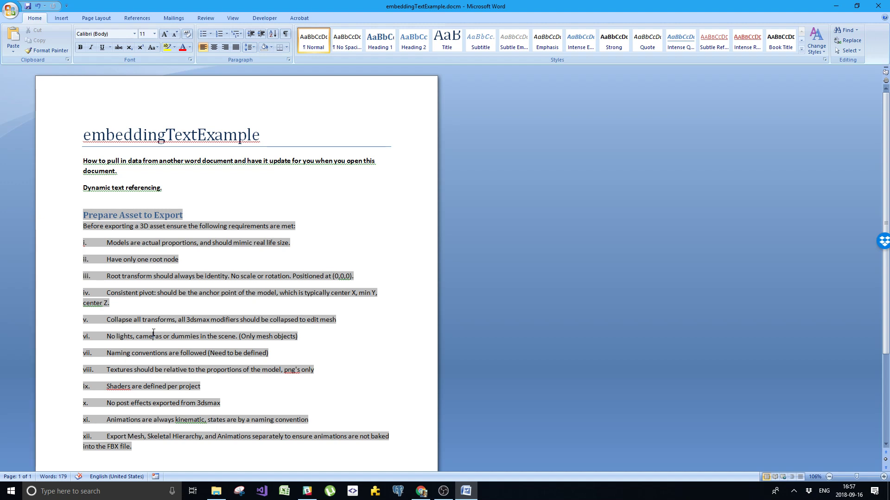
# Choose Update Link on the linked list so item vi shows 'EVERYTHING in the scene'
pyautogui.rightClick(152, 333)
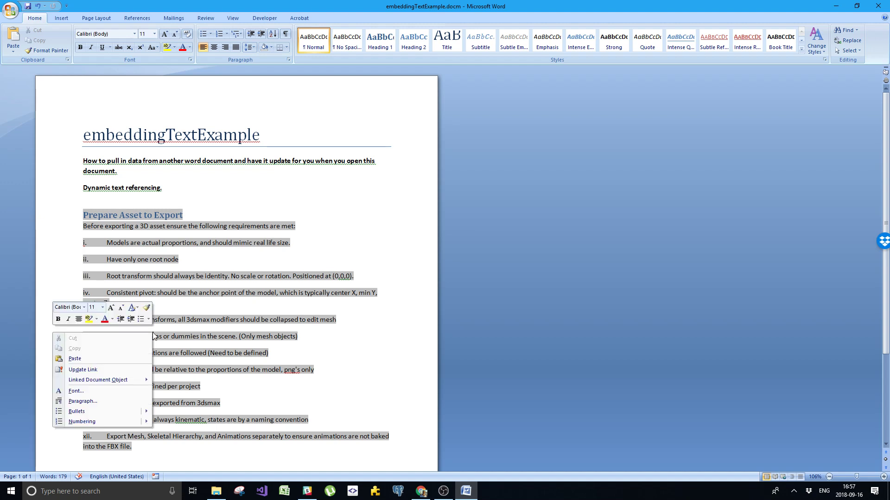
pyautogui.click(111, 369)
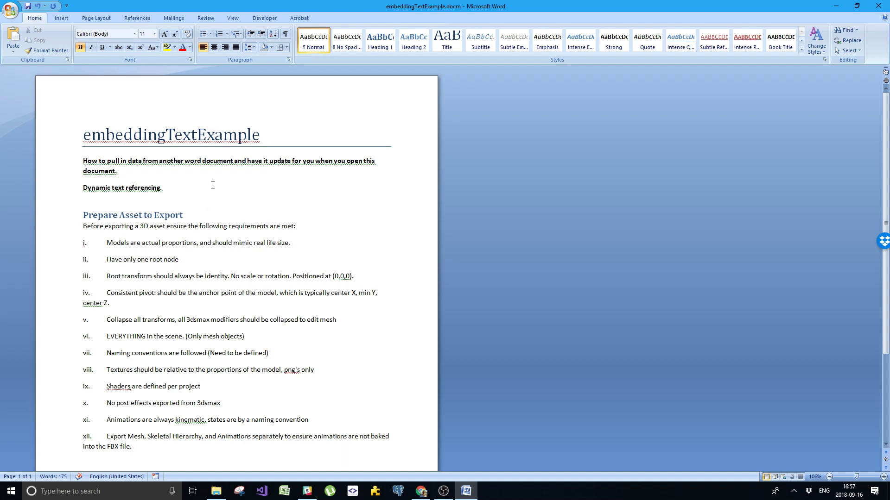
# In the Visual Basic editor, create a Document_Open procedure in ThisDocument
pyautogui.click(265, 20)
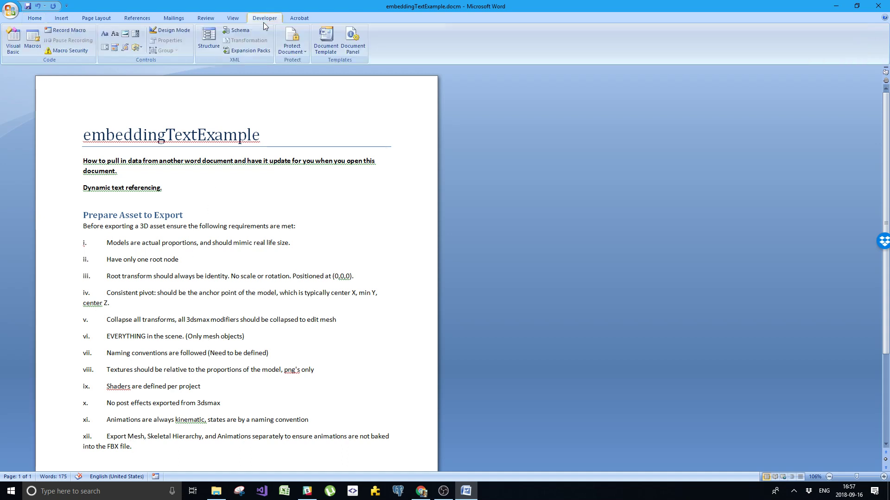
pyautogui.click(17, 48)
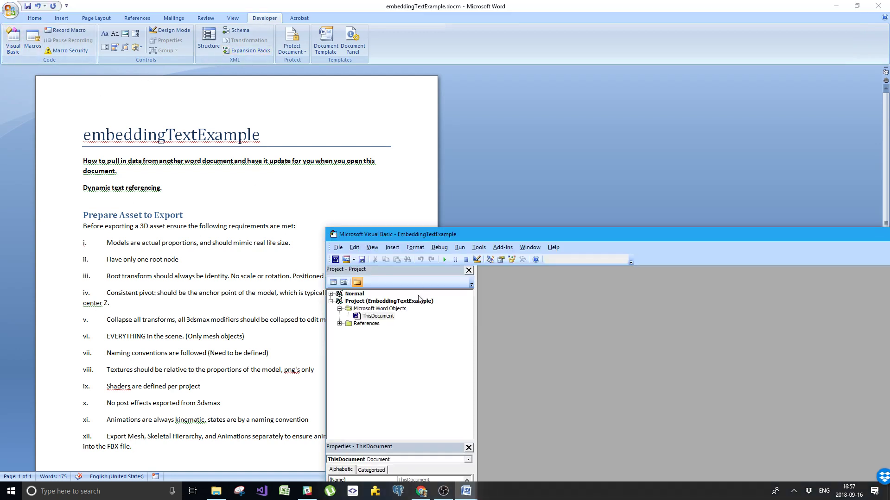
pyautogui.click(389, 317)
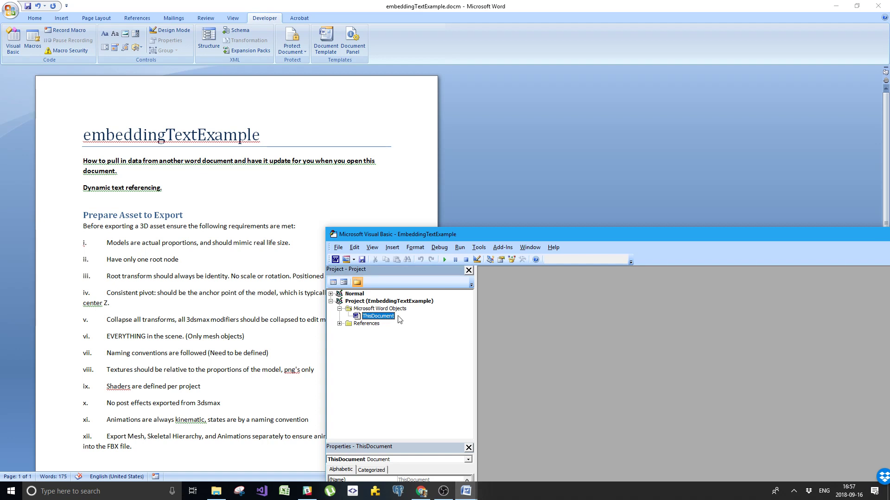
pyautogui.doubleClick(392, 317)
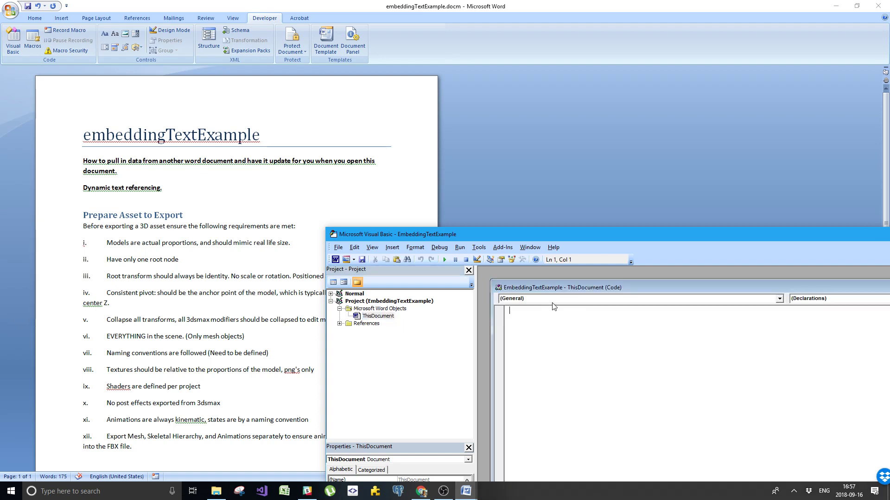
pyautogui.click(551, 315)
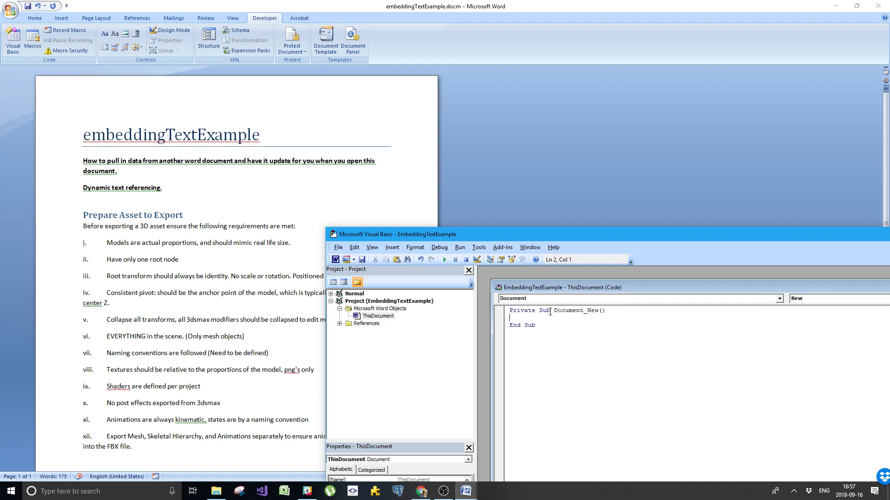
pyautogui.click(806, 299)
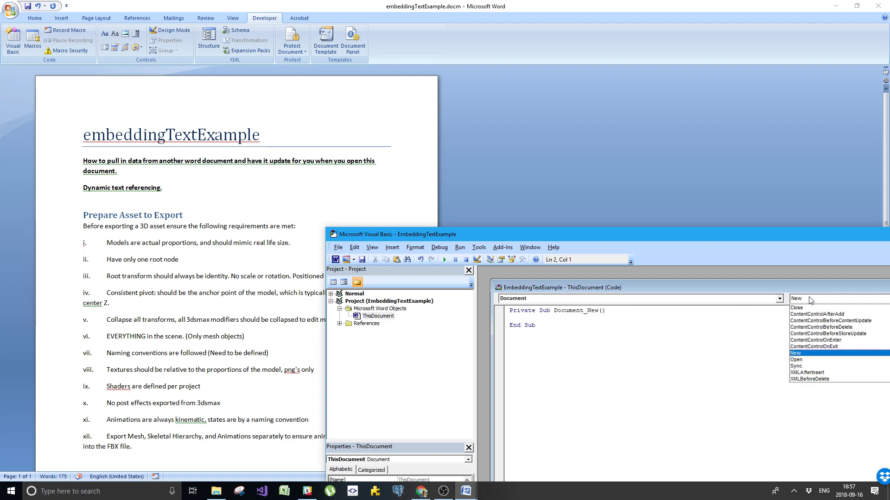
pyautogui.click(808, 359)
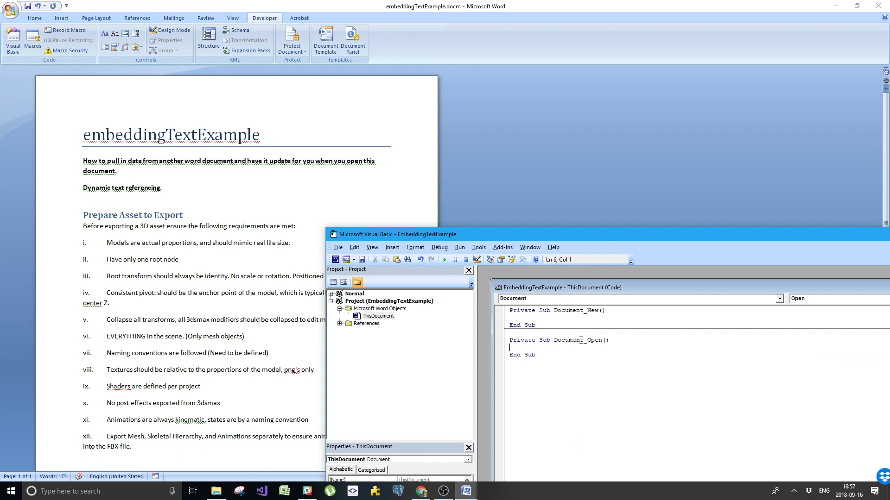
# Write ThisDocument.Fields.Update as the macro body and close the VB editor
pyautogui.write('ThisDocument.,')
pyautogui.press('BackSpace')
pyautogui.press('BackSpace')
pyautogui.write('.')
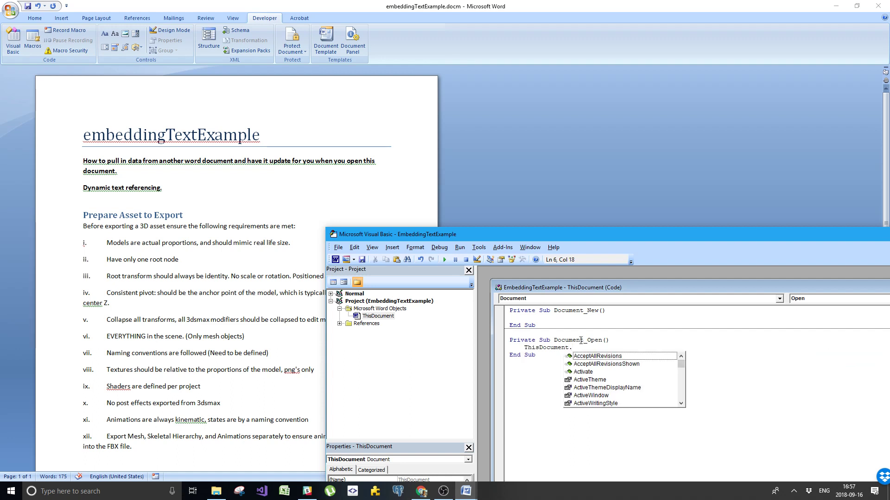
pyautogui.write('fi')
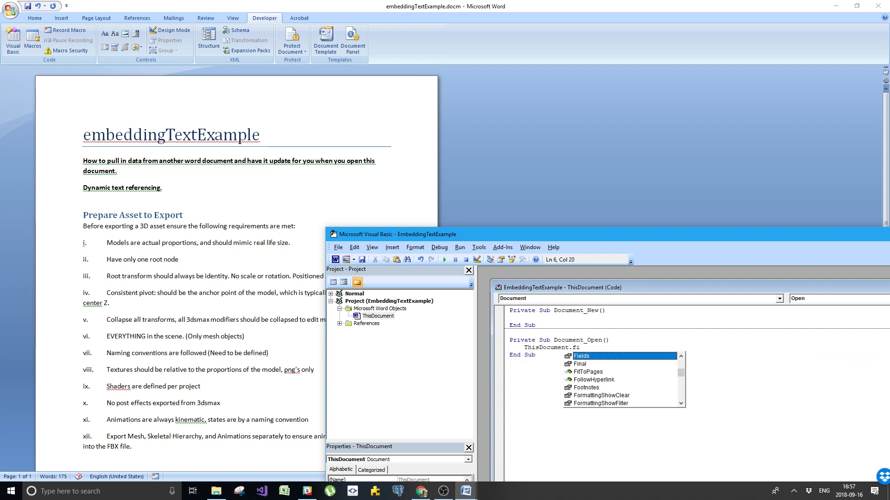
pyautogui.press('Return')
pyautogui.press('BackSpace')
pyautogui.write('.up')
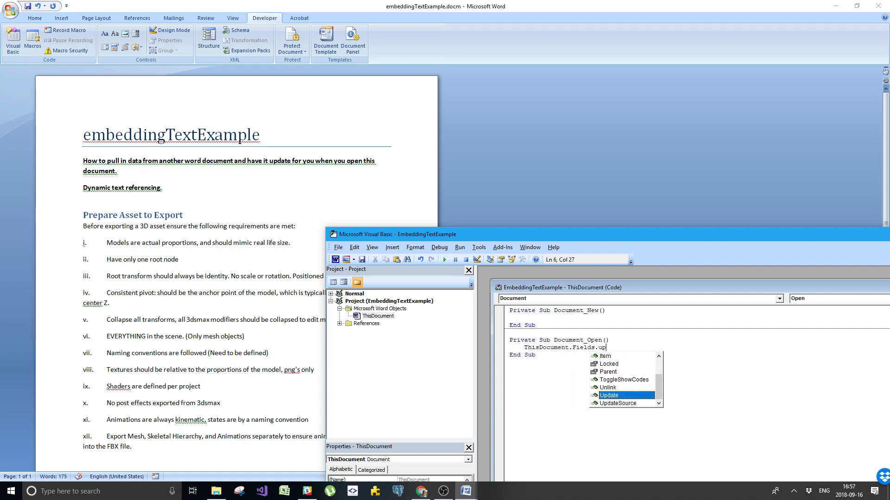
pyautogui.press('Return')
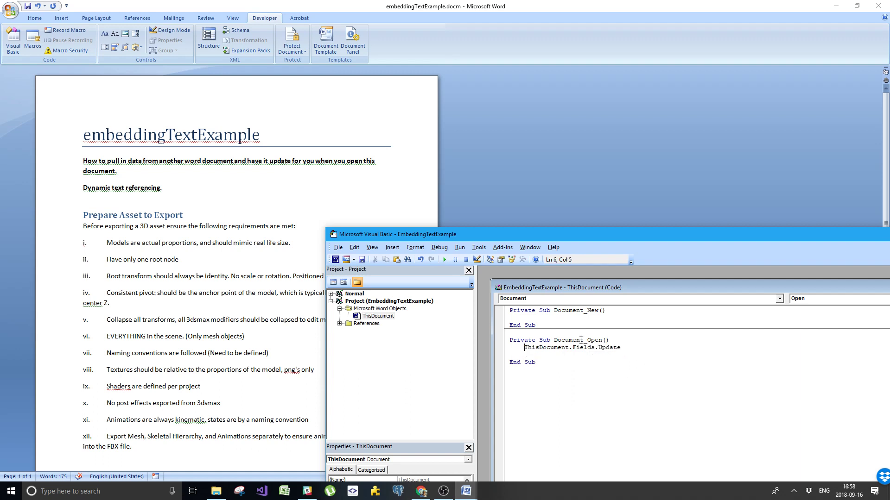
pyautogui.press('End')
pyautogui.press('Delete')
pyautogui.doubleClick(334, 234)
pyautogui.keyDown('shift'); pyautogui.click(83, 215); pyautogui.keyUp('shift')
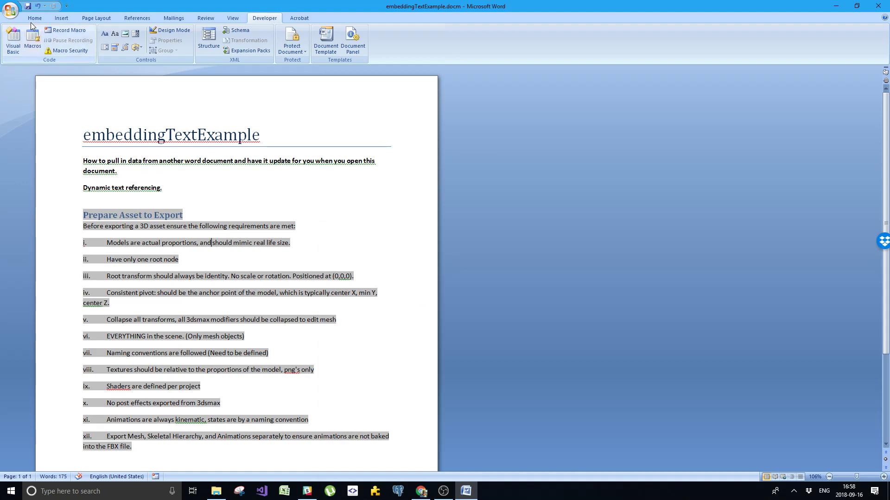
# Close embeddingTextExample.docm and open companyArtProcess.docx from Recent Documents
pyautogui.click(11, 13)
pyautogui.click(12, 202)
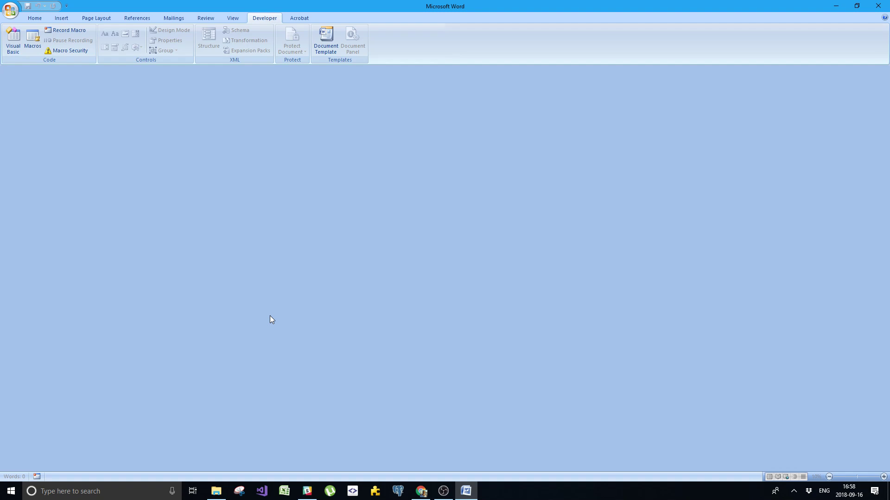
pyautogui.click(10, 11)
pyautogui.click(95, 48)
pyautogui.scroll(-4, 323, 385)
pyautogui.scroll(-1, 323, 386)
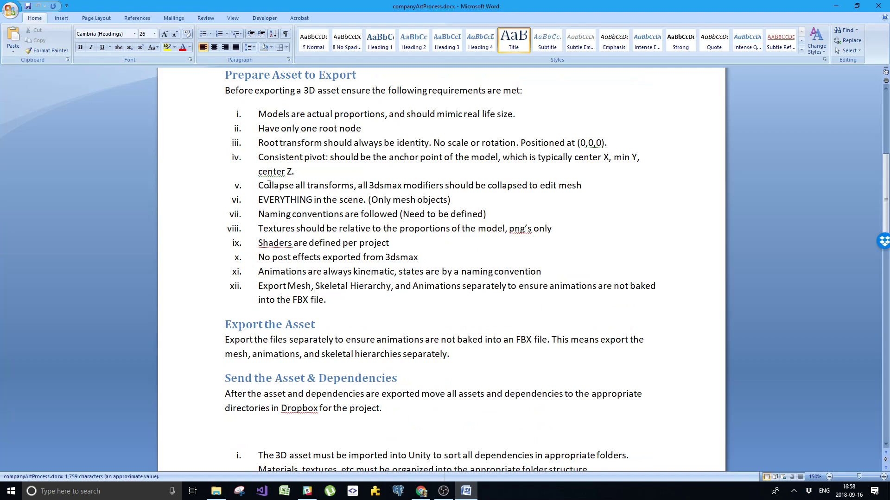
# Make item vi read 'ALMOST EVERYTHING in the scene!!!', then save and close the document
pyautogui.click(259, 200)
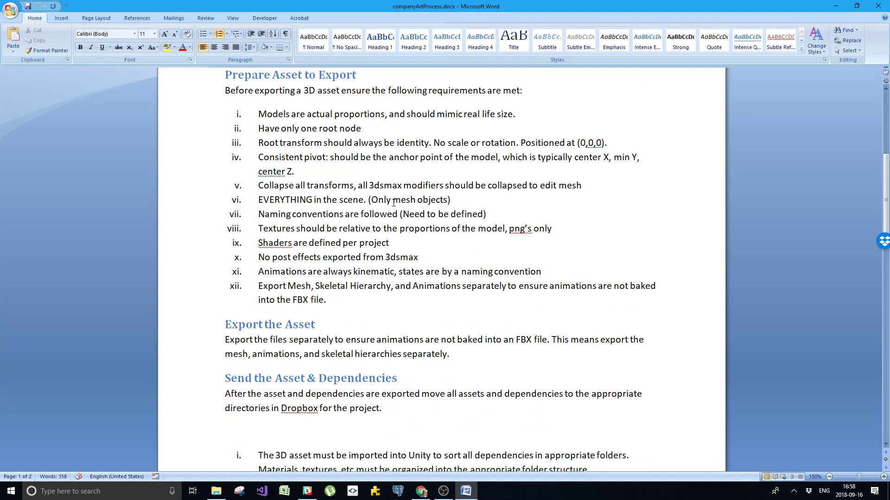
pyautogui.write('ALMOST')
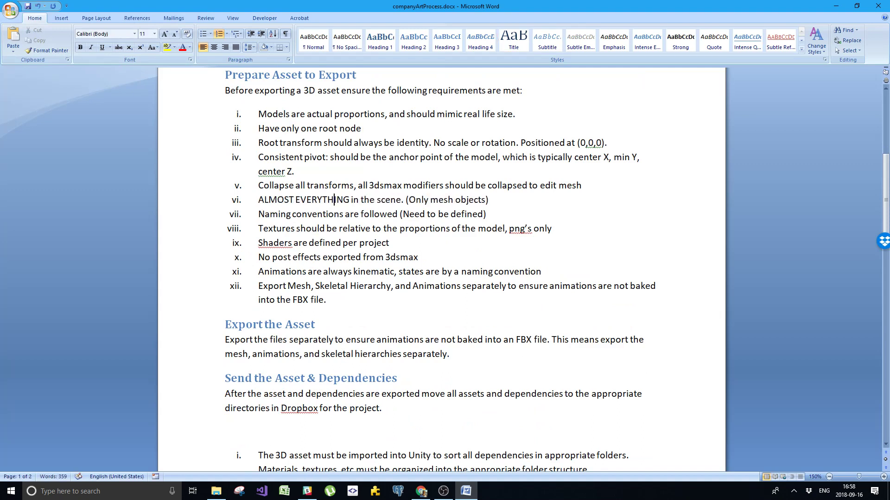
pyautogui.press('Right')
pyautogui.press('Right')
pyautogui.press('Right')
pyautogui.press('Right')
pyautogui.write('!!!')
pyautogui.press('Up')
pyautogui.press('Up')
pyautogui.hotkey('ctrl', 's')
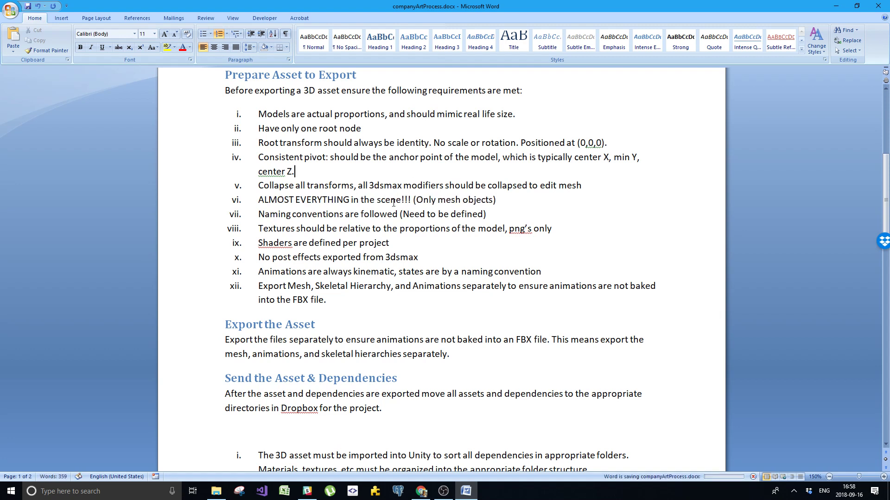
pyautogui.click(10, 11)
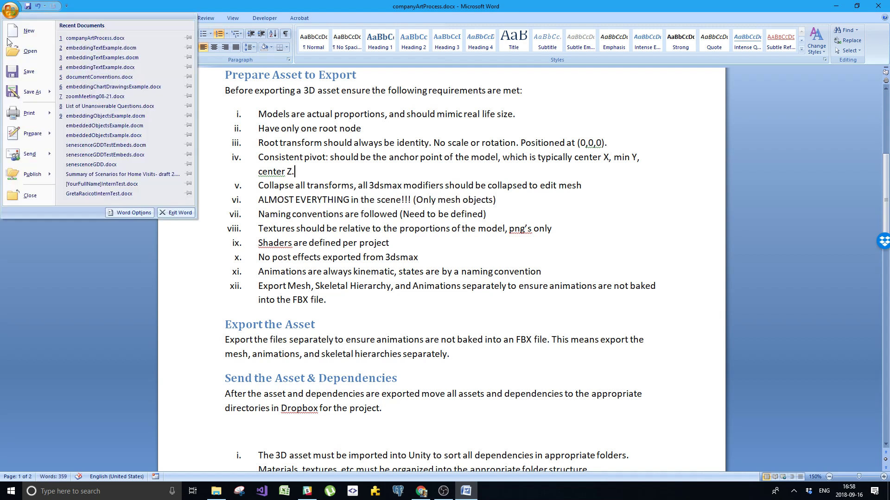
pyautogui.click(39, 192)
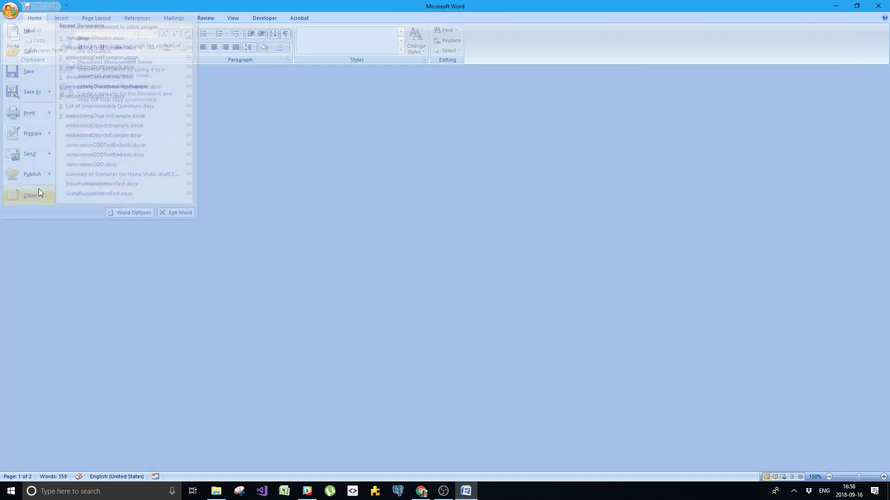
# Reopen embeddingTextExample.docm from Recent Documents, dismissing the linked-files prompt
pyautogui.click(14, 4)
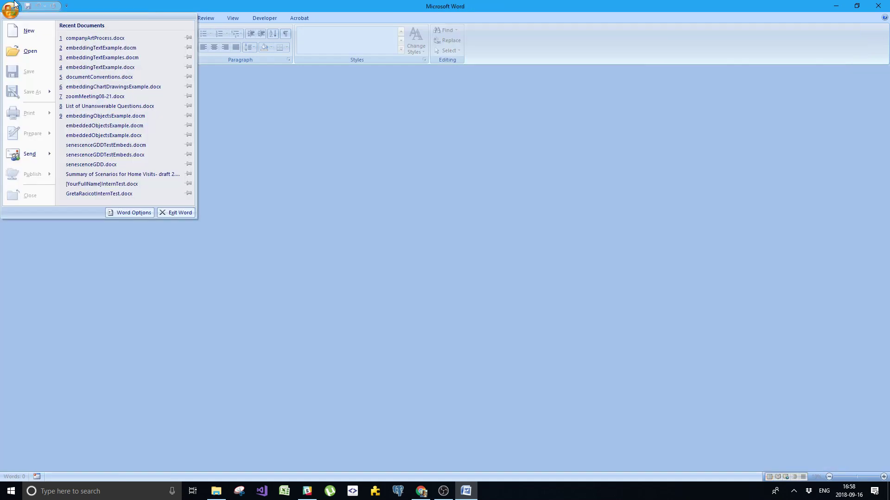
pyautogui.click(129, 49)
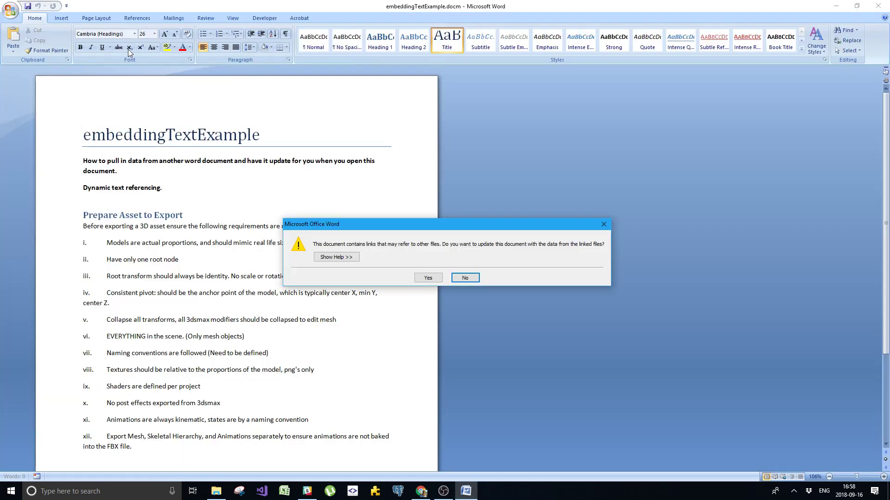
pyautogui.click(423, 277)
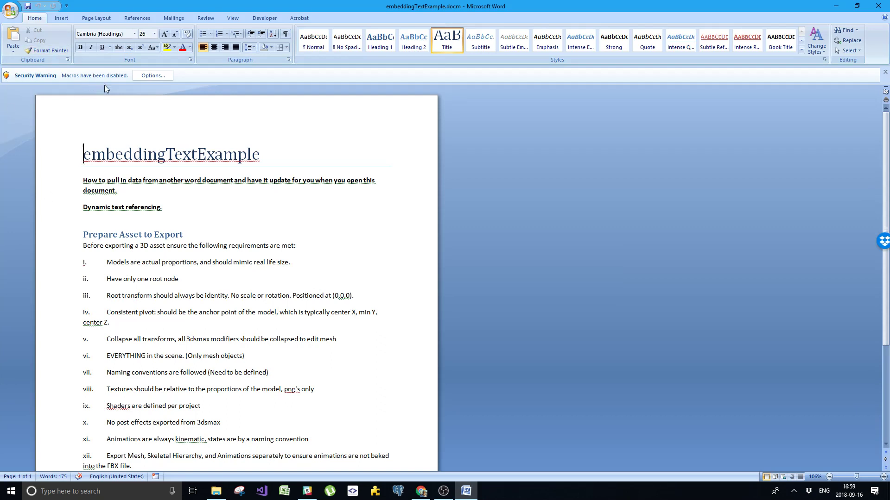
# Enable the document's macros via Options, then accept saving changes and updating links
pyautogui.click(143, 77)
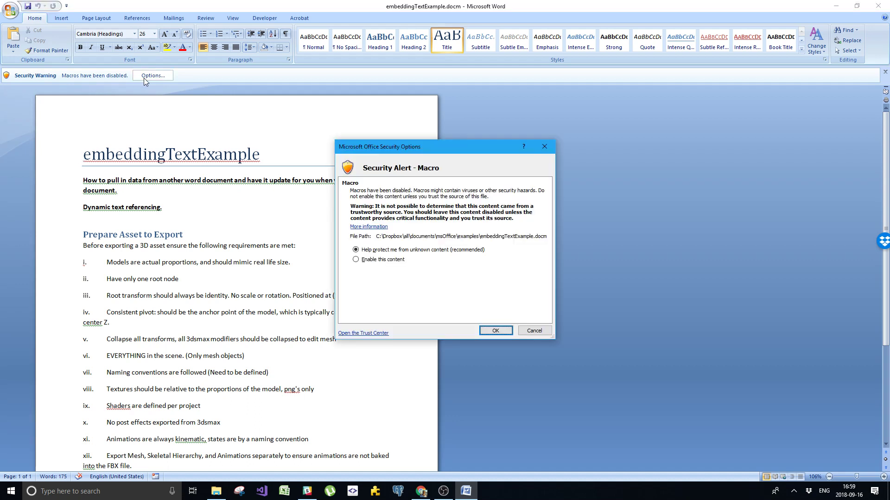
pyautogui.click(370, 263)
pyautogui.click(495, 331)
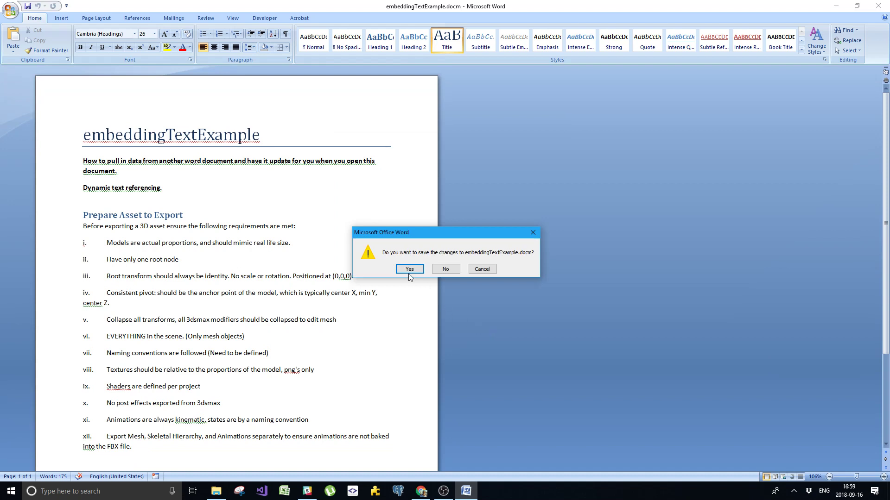
pyautogui.click(407, 269)
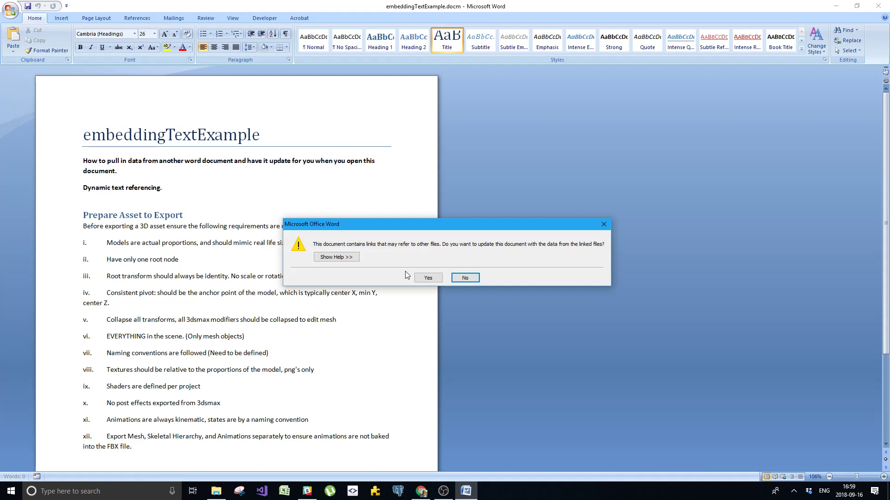
pyautogui.click(428, 278)
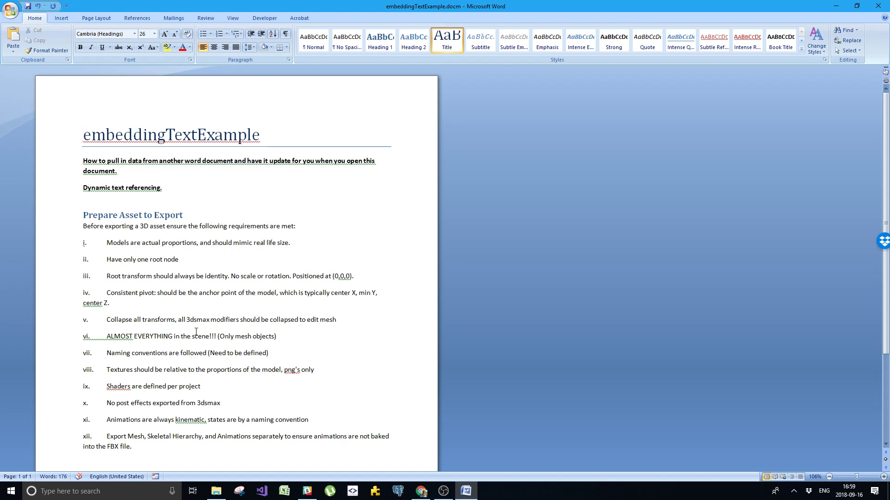
# Close embeddingTextExample.docm without saving the changes
pyautogui.click(3, 7)
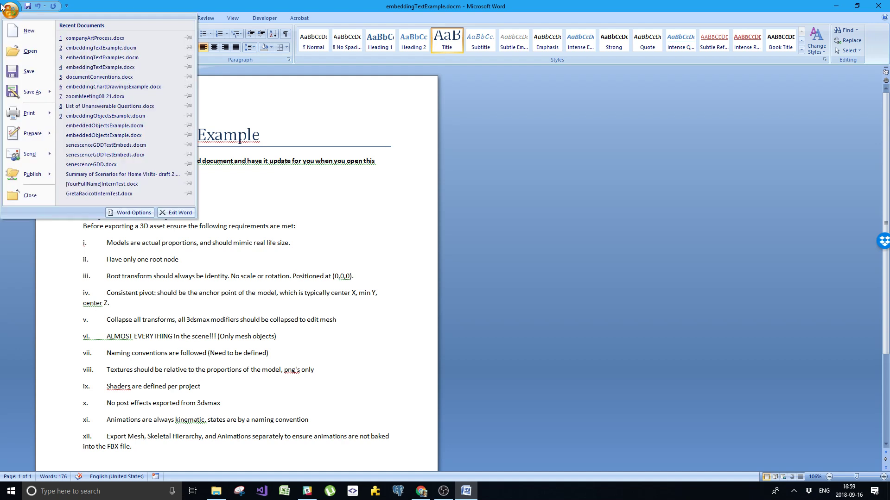
pyautogui.click(30, 199)
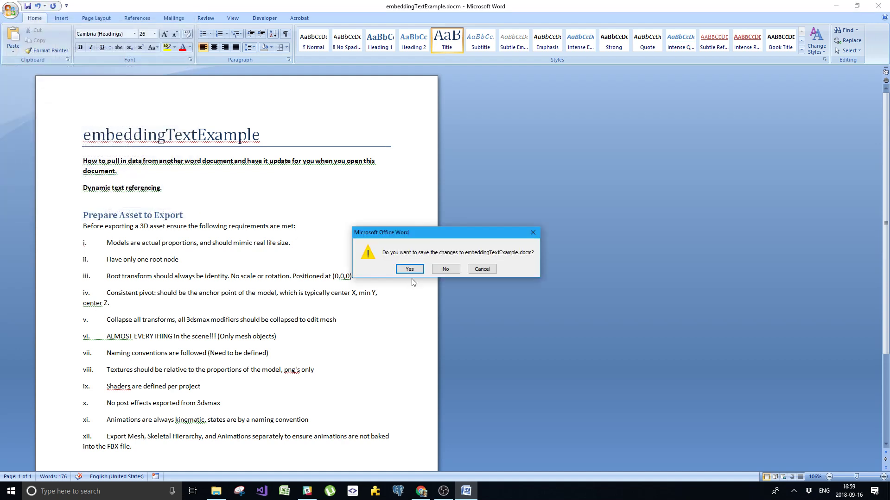
pyautogui.click(451, 267)
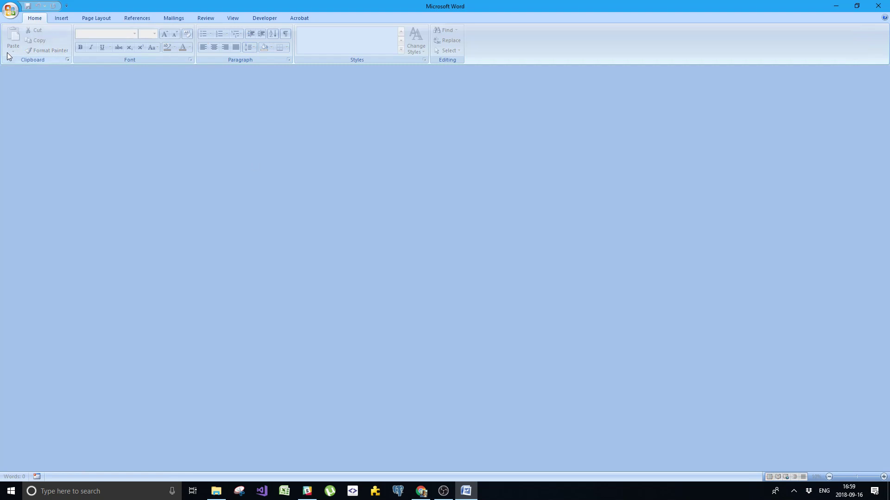
# Reopen embeddingTextExample.docm from Recent, skip the link update, and enable its macros
pyautogui.click(11, 11)
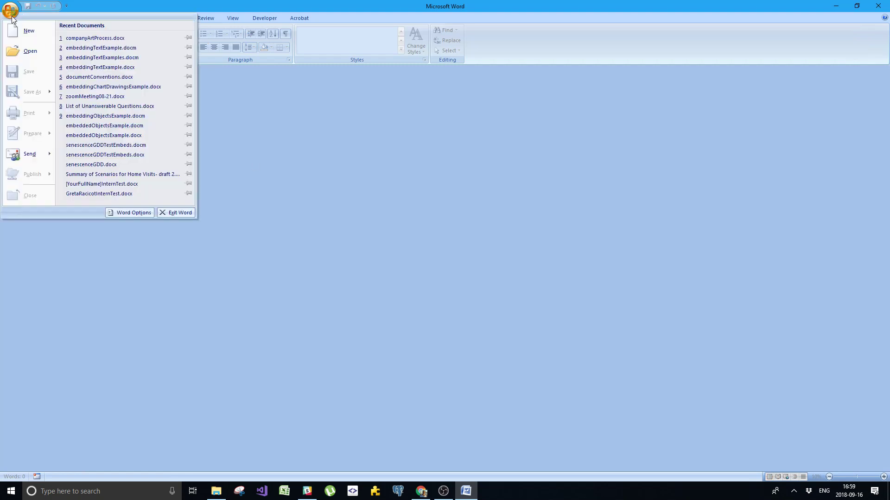
pyautogui.click(98, 48)
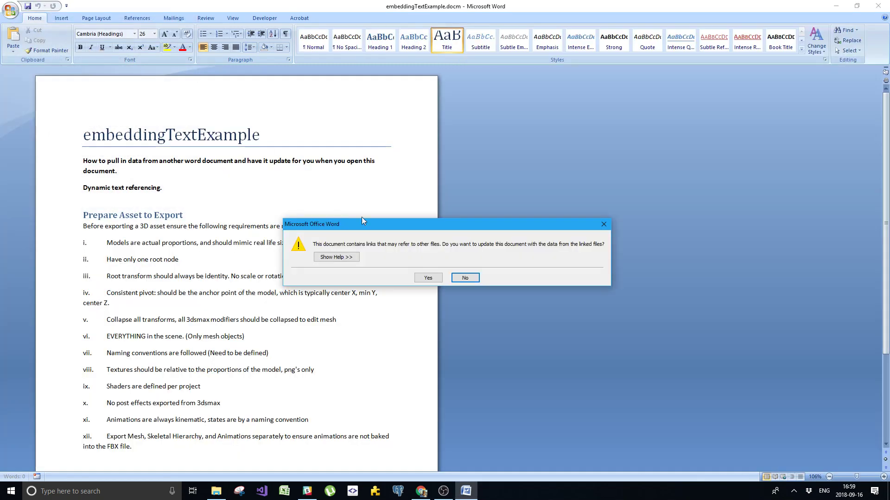
pyautogui.click(428, 278)
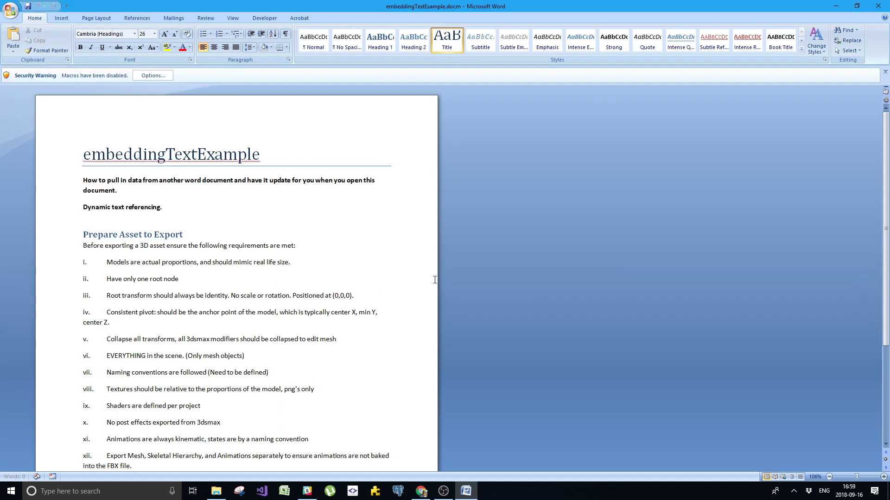
pyautogui.click(165, 75)
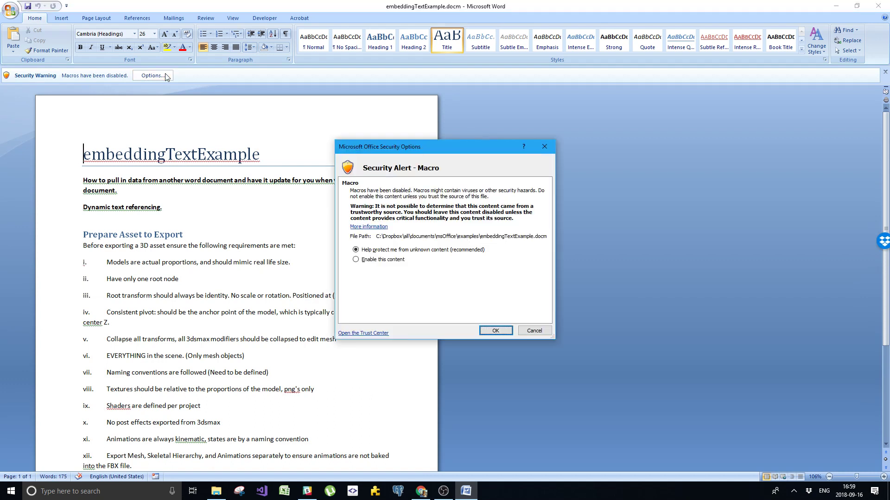
pyautogui.click(373, 261)
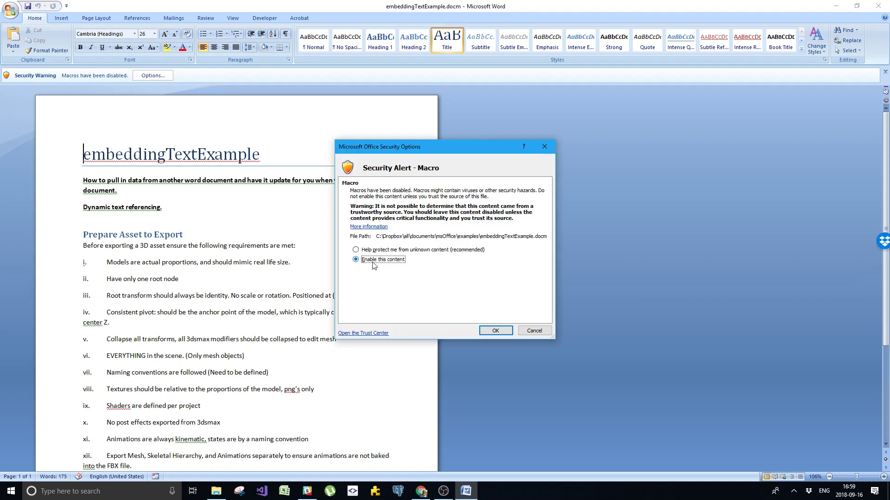
# Add C:\Dropbox as a new trusted location, including its subfolders
pyautogui.click(364, 335)
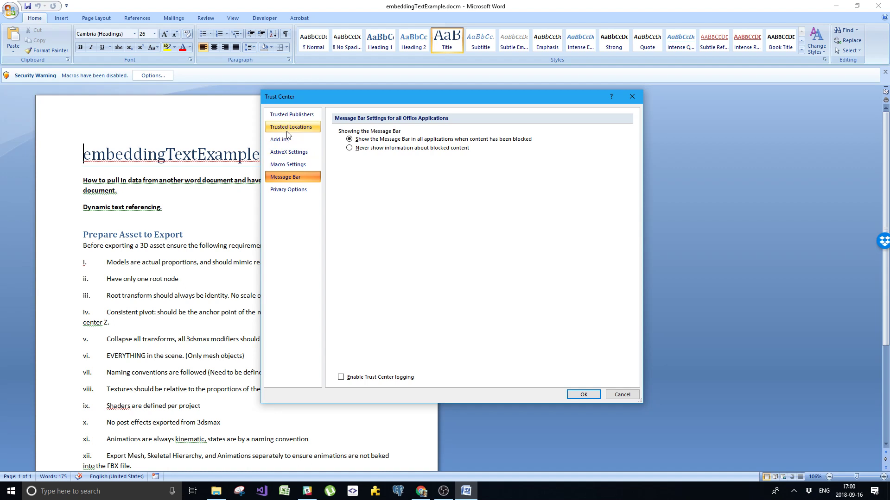
pyautogui.click(290, 127)
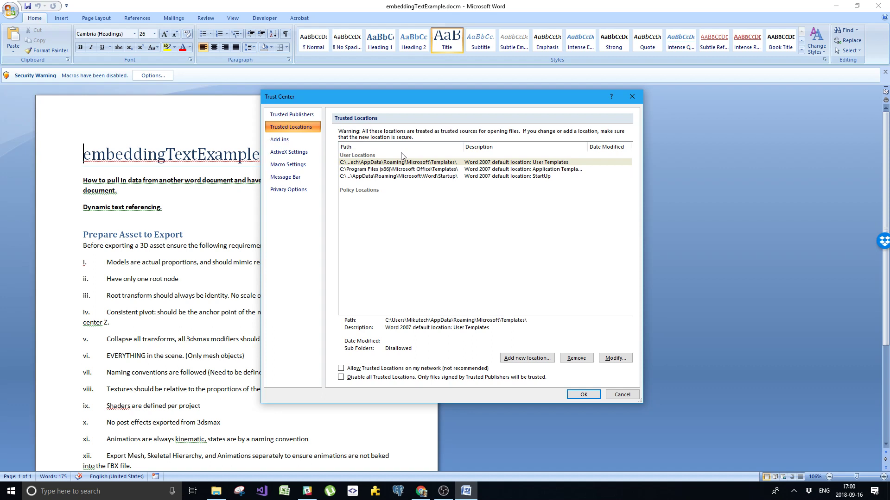
pyautogui.click(514, 360)
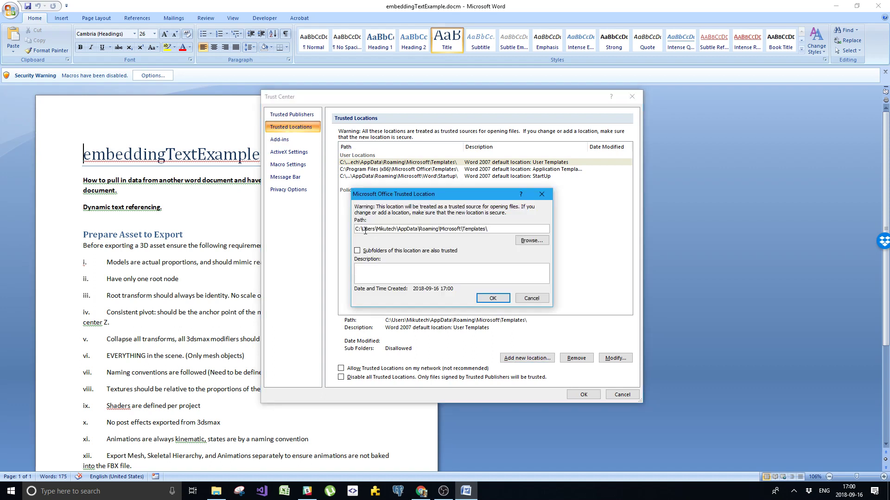
pyautogui.moveTo(364, 230); pyautogui.dragTo(550, 232)
pyautogui.press('BackSpace')
pyautogui.write('Dropbox')
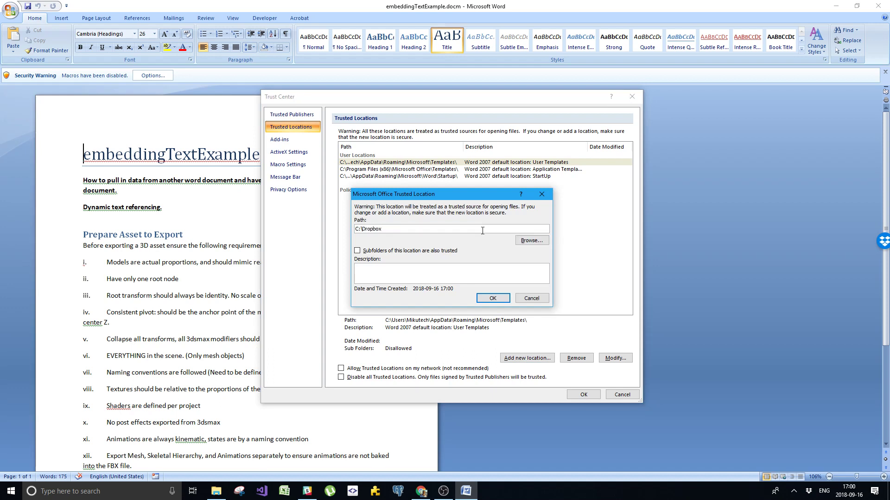
pyautogui.click(387, 255)
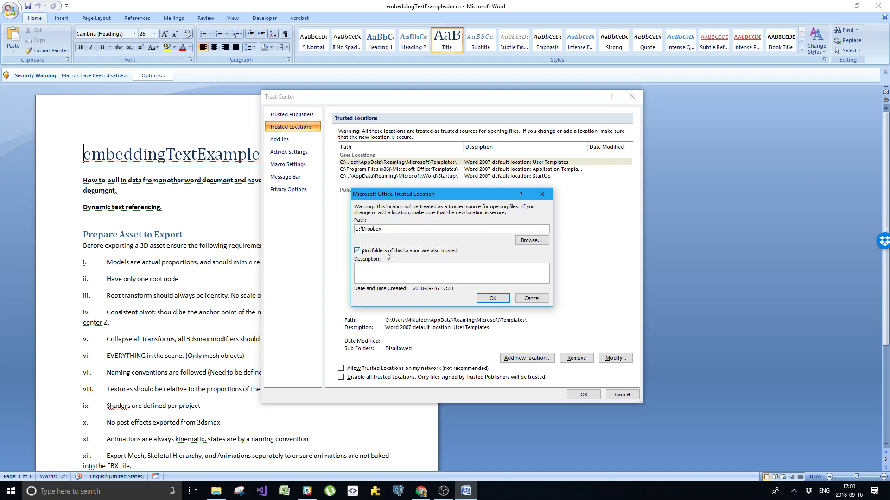
pyautogui.click(485, 300)
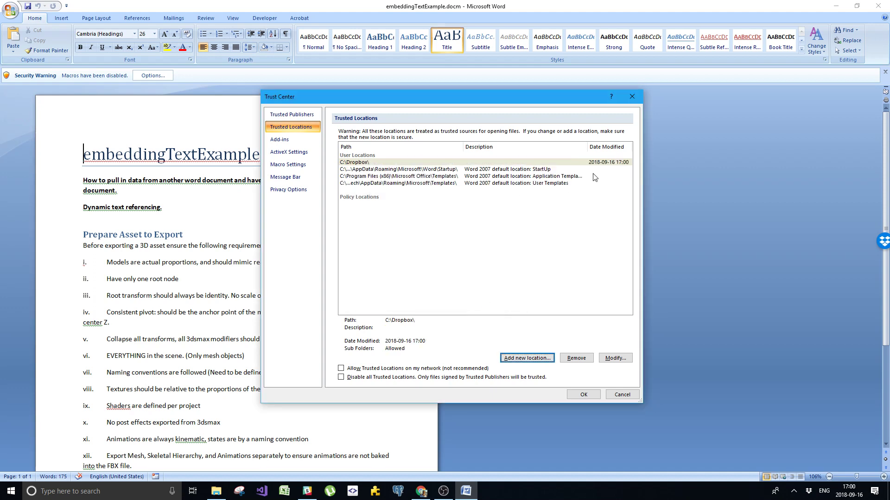
# Confirm the trust settings, save the document, and update its linked files
pyautogui.click(583, 395)
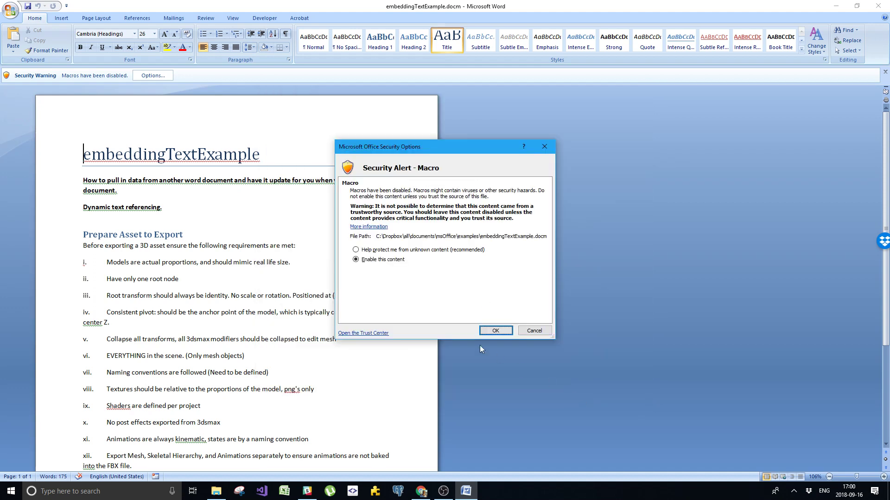
pyautogui.click(480, 328)
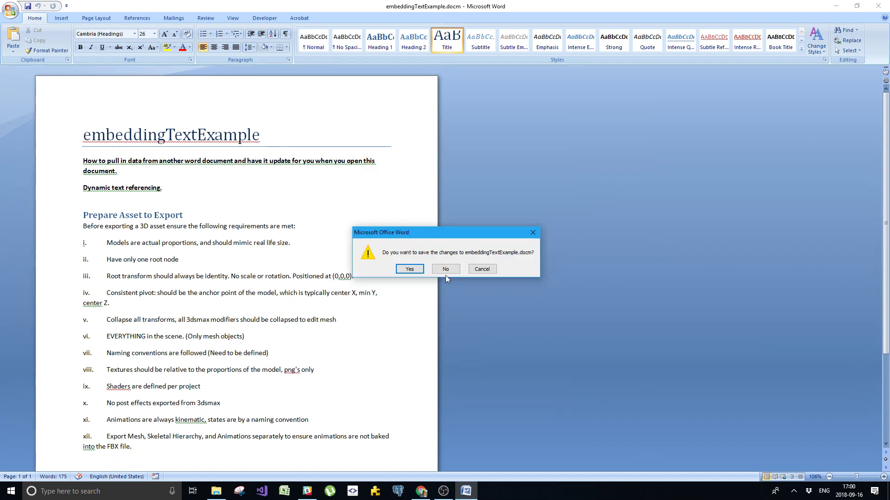
pyautogui.click(410, 269)
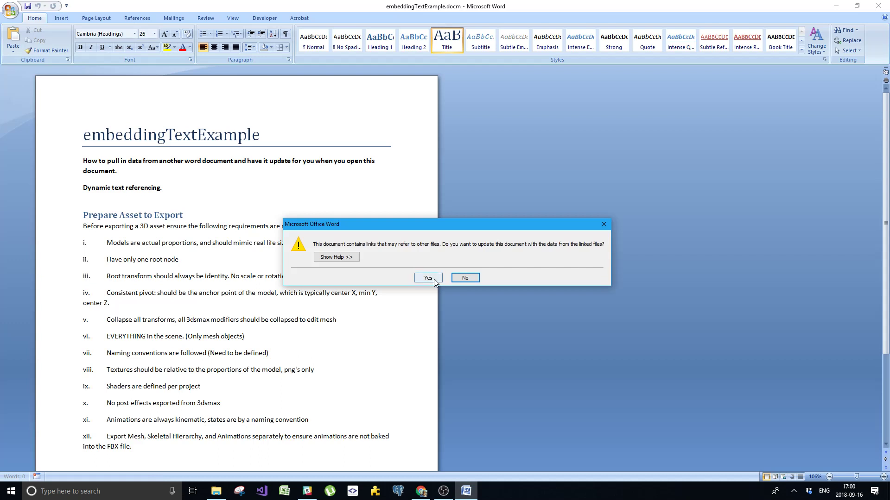
pyautogui.click(434, 279)
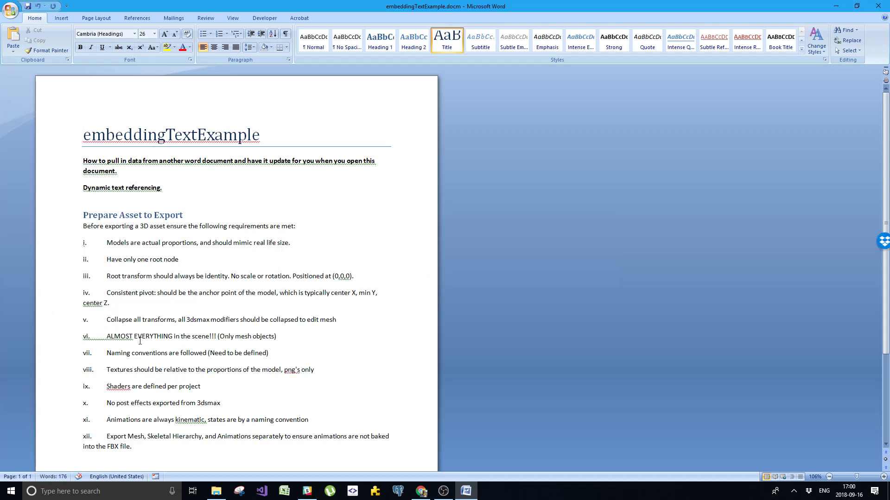